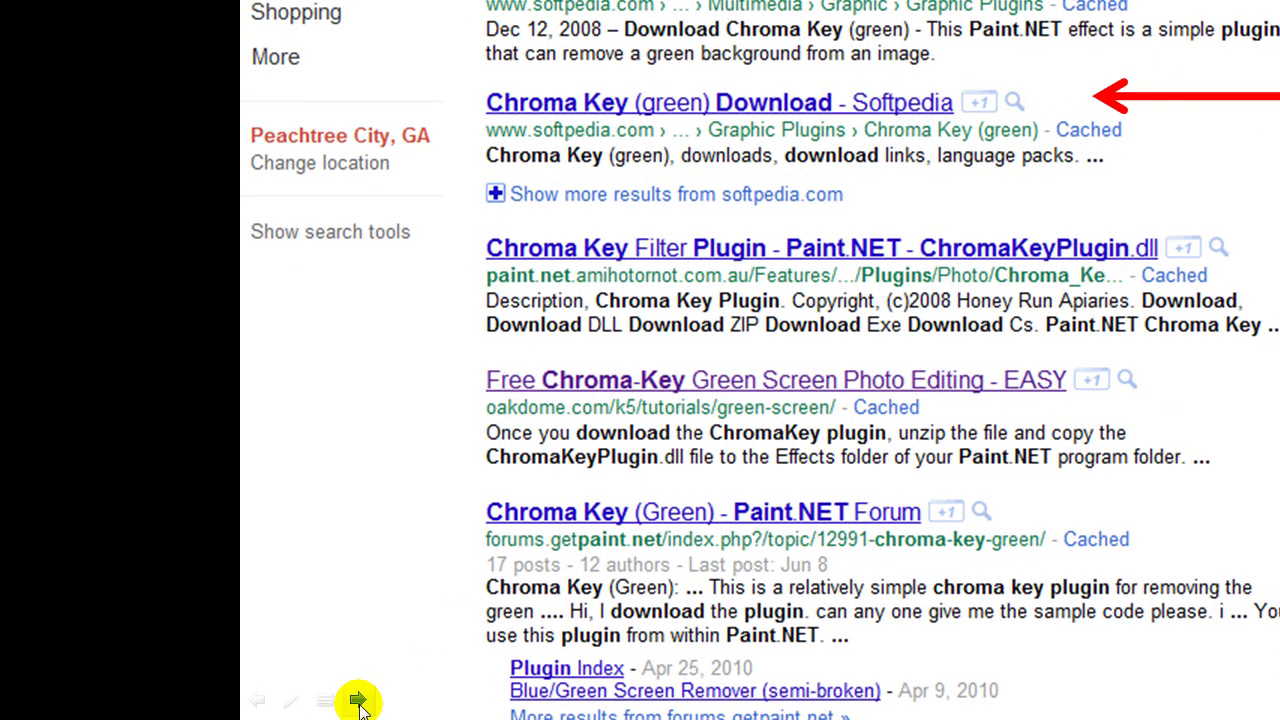
# Advance the slideshow past the Softpedia slide to the Effects-folder plug-in slide
pyautogui.click(358, 700)
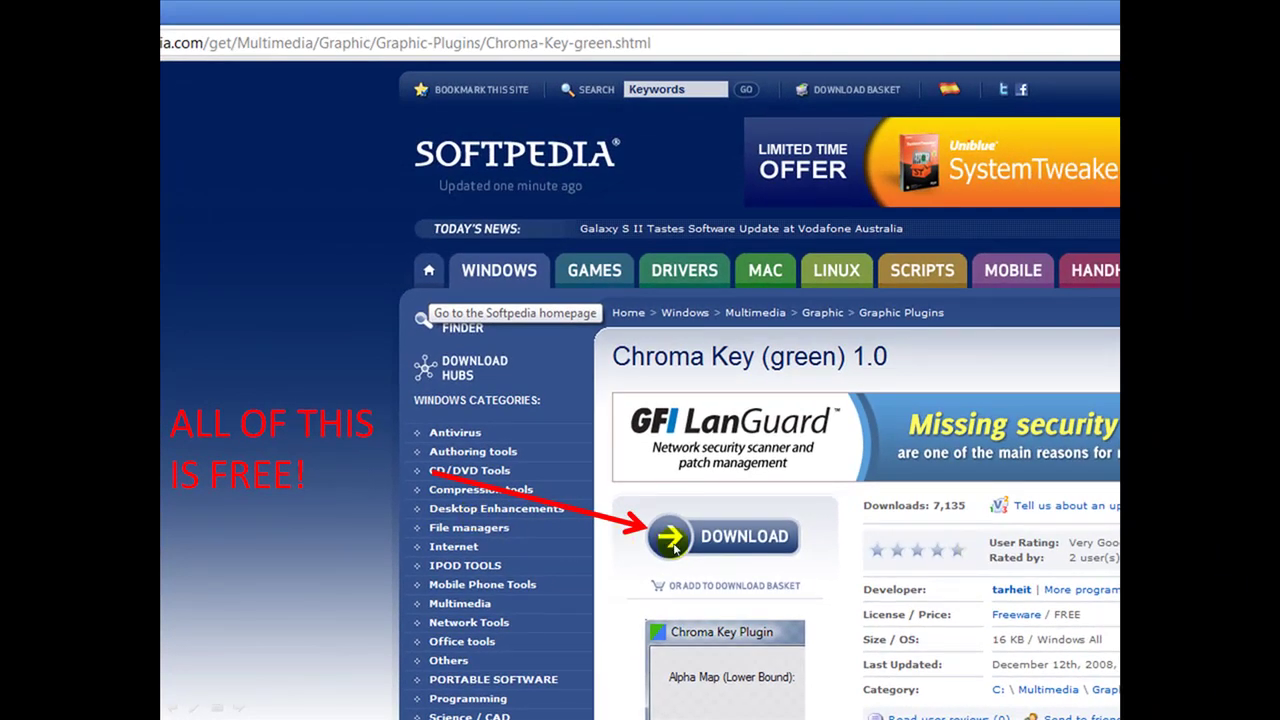
pyautogui.click(240, 706)
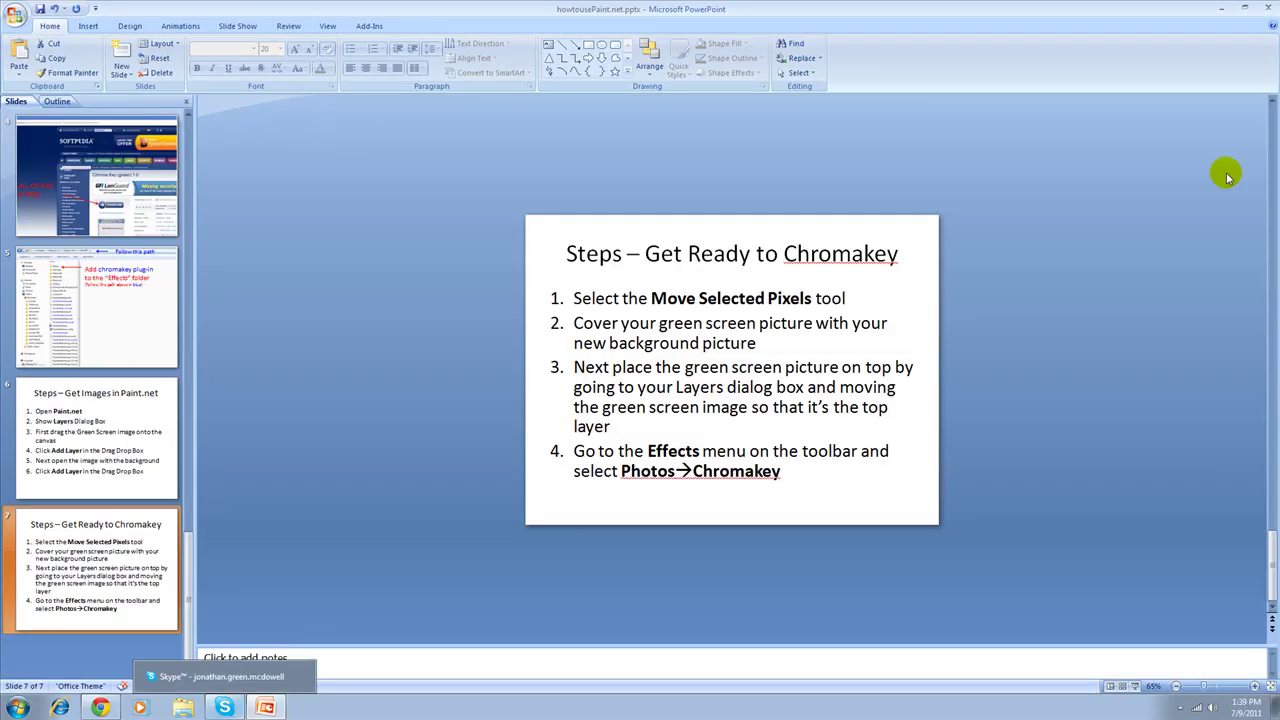
# Minimize PowerPoint and launch Paint.NET from its desktop icon, nudging its window up
pyautogui.click(1228, 8)
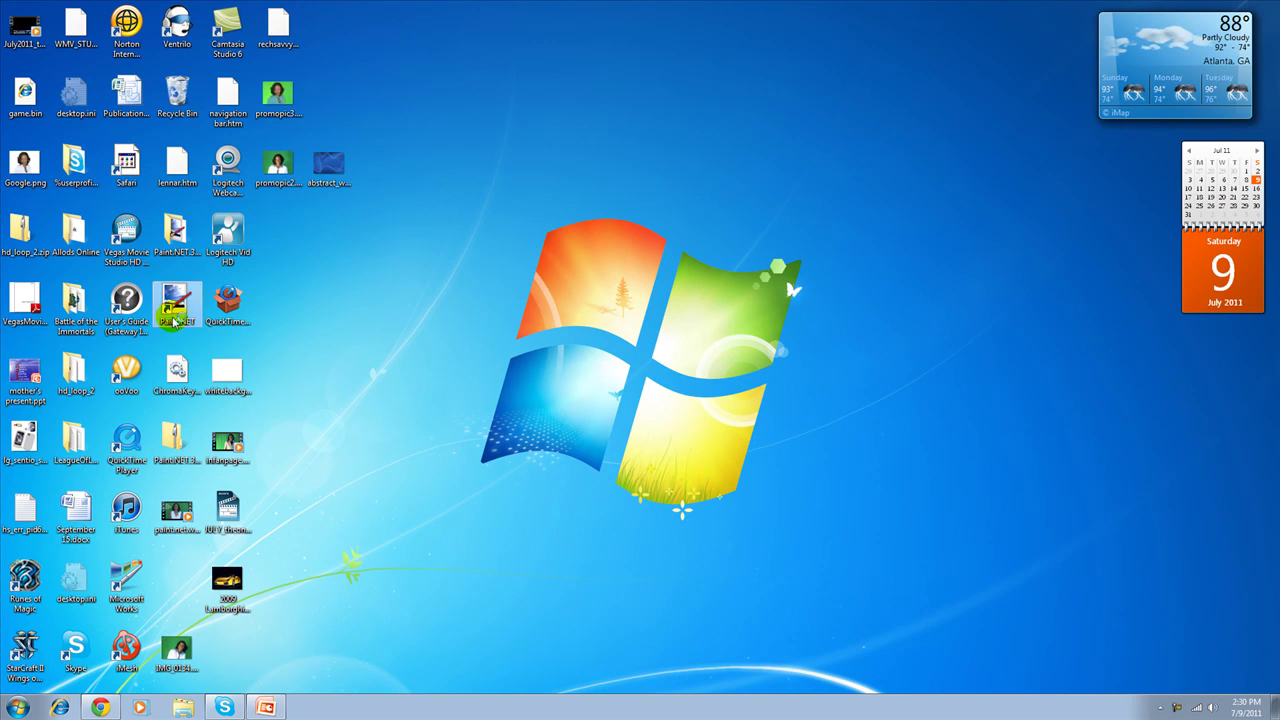
pyautogui.doubleClick(175, 320)
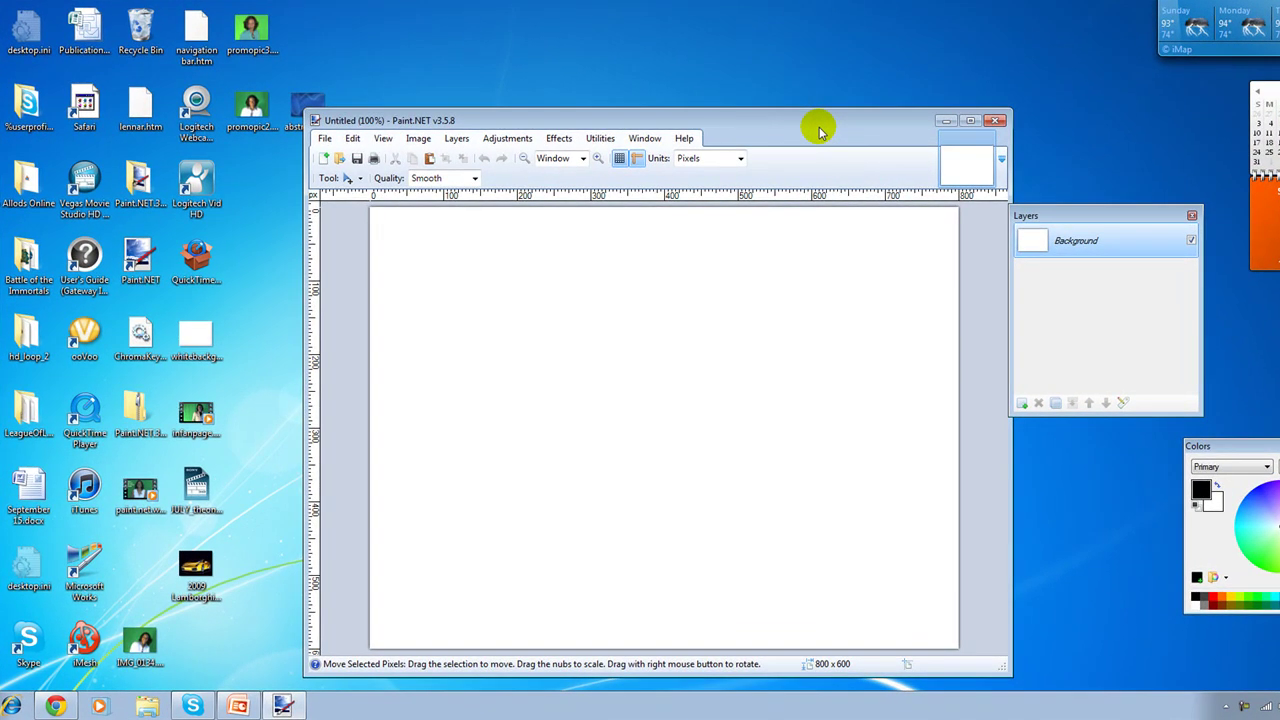
pyautogui.moveTo(818, 130); pyautogui.dragTo(836, 78)
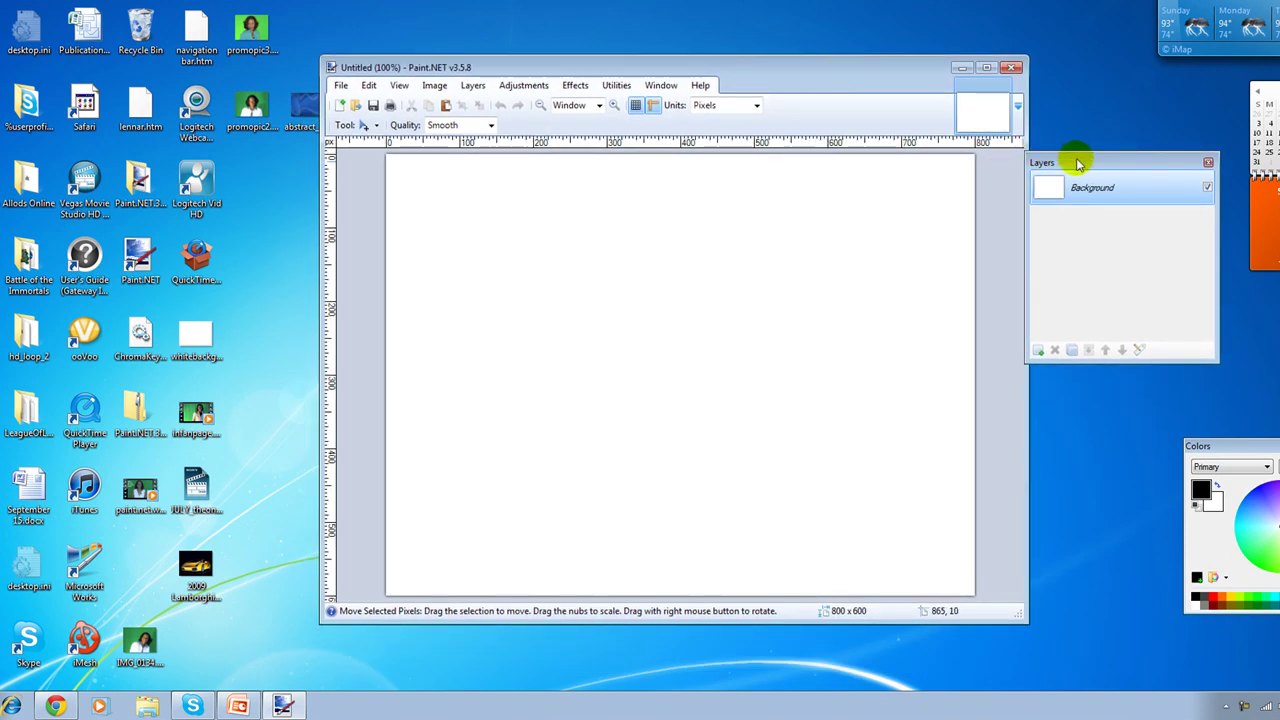
# Dock the Layers panel just right of the blank 800 × 600 canvas
pyautogui.moveTo(1074, 158); pyautogui.dragTo(806, 296)
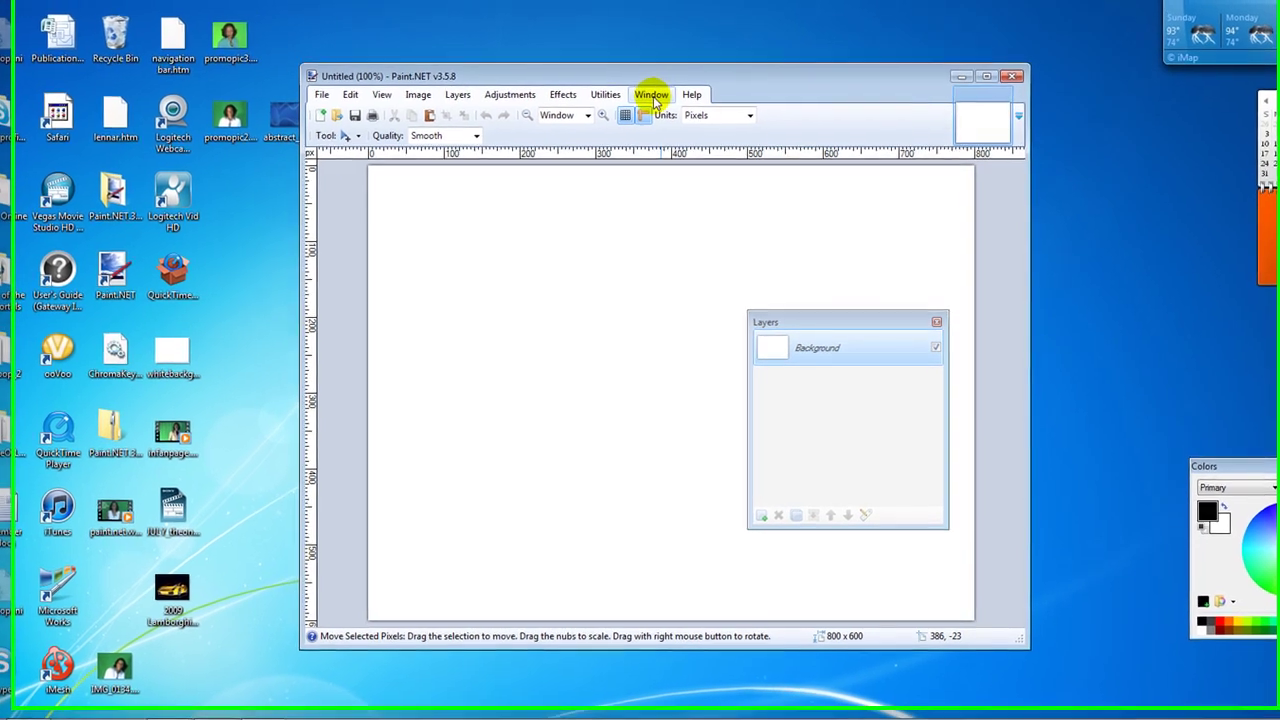
pyautogui.click(662, 86)
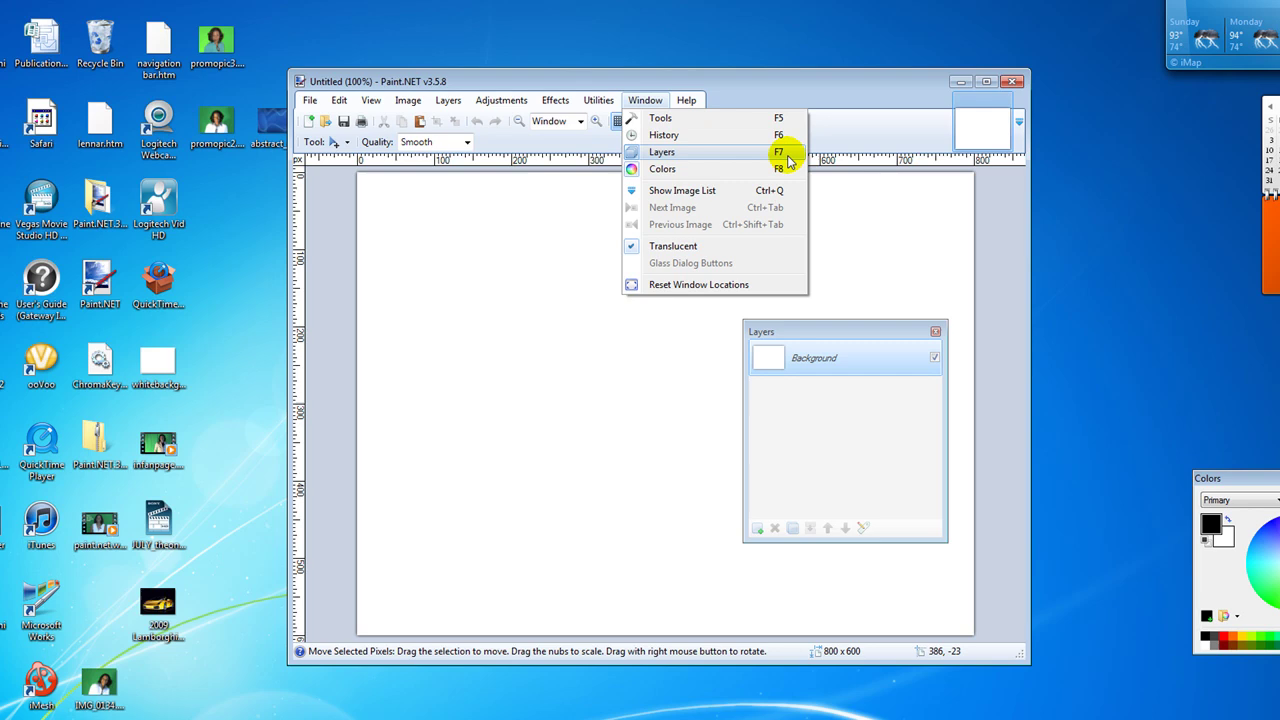
pyautogui.click(840, 251)
pyautogui.moveTo(846, 332); pyautogui.dragTo(1108, 192)
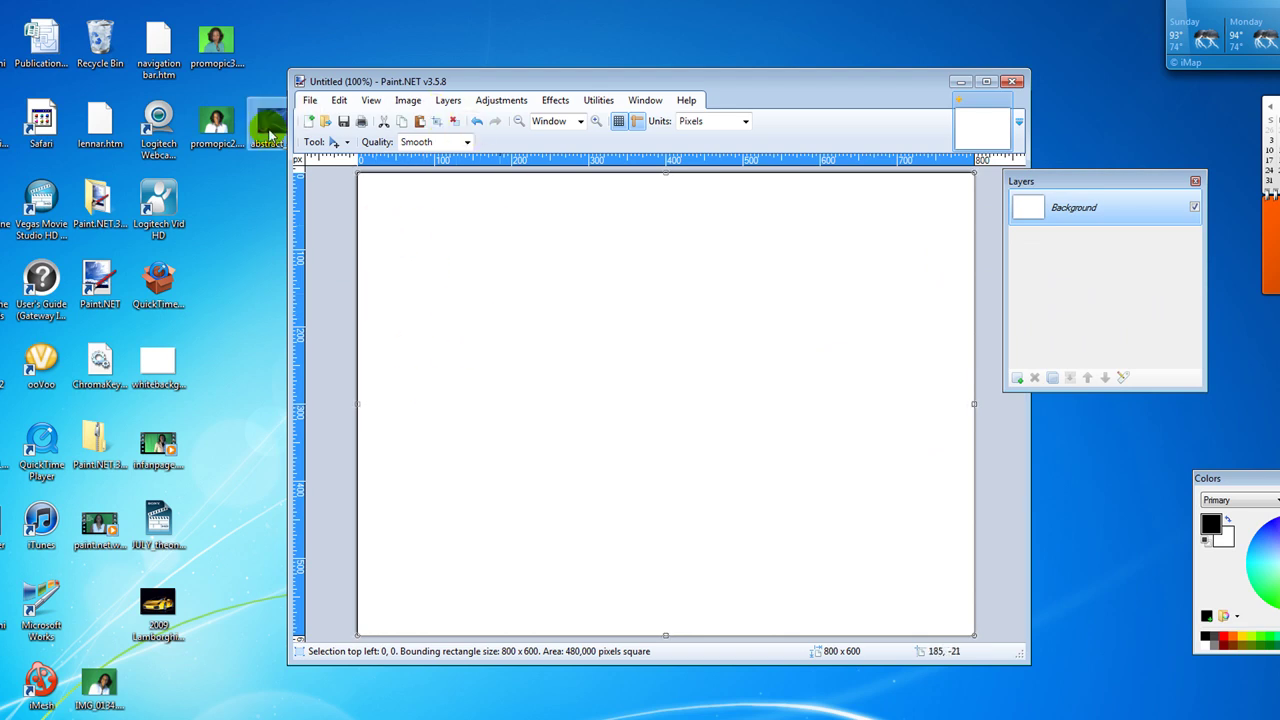
# Add the promopic2 green-screen portrait as a new layer, then drop the abstract waves image onto the canvas
pyautogui.moveTo(205, 125); pyautogui.dragTo(470, 312)
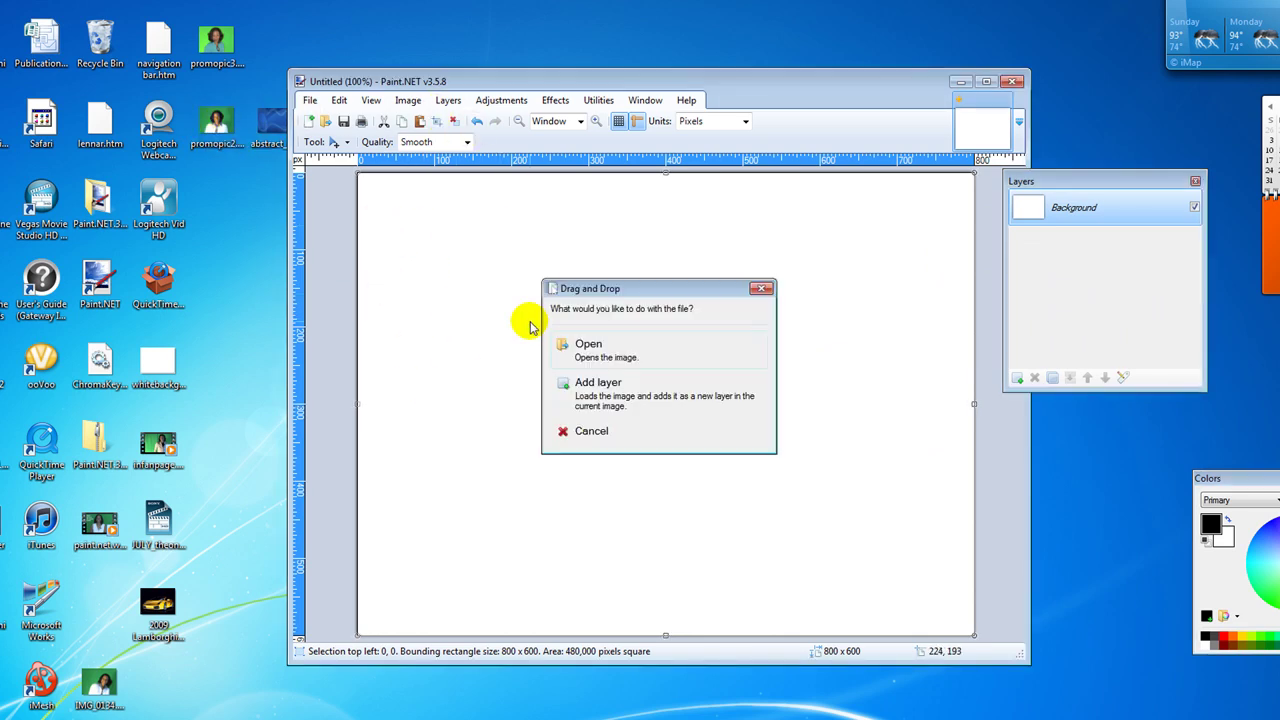
pyautogui.click(606, 400)
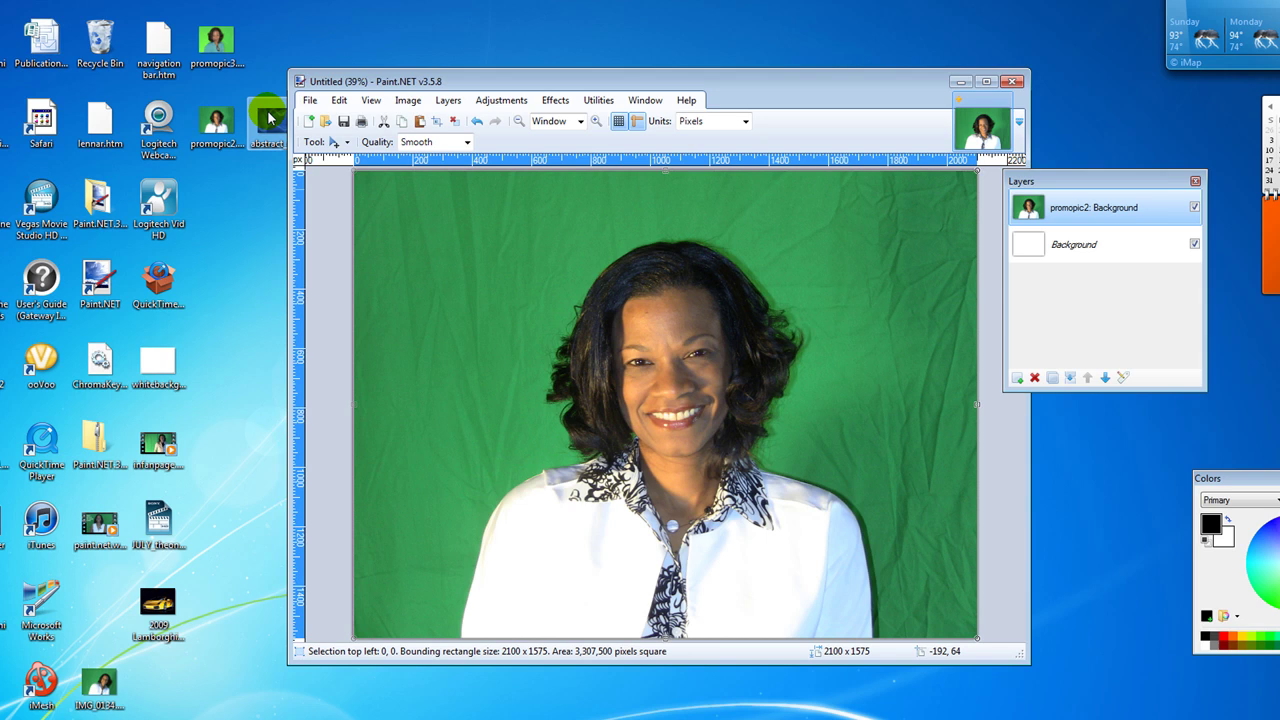
pyautogui.moveTo(269, 119); pyautogui.dragTo(504, 338)
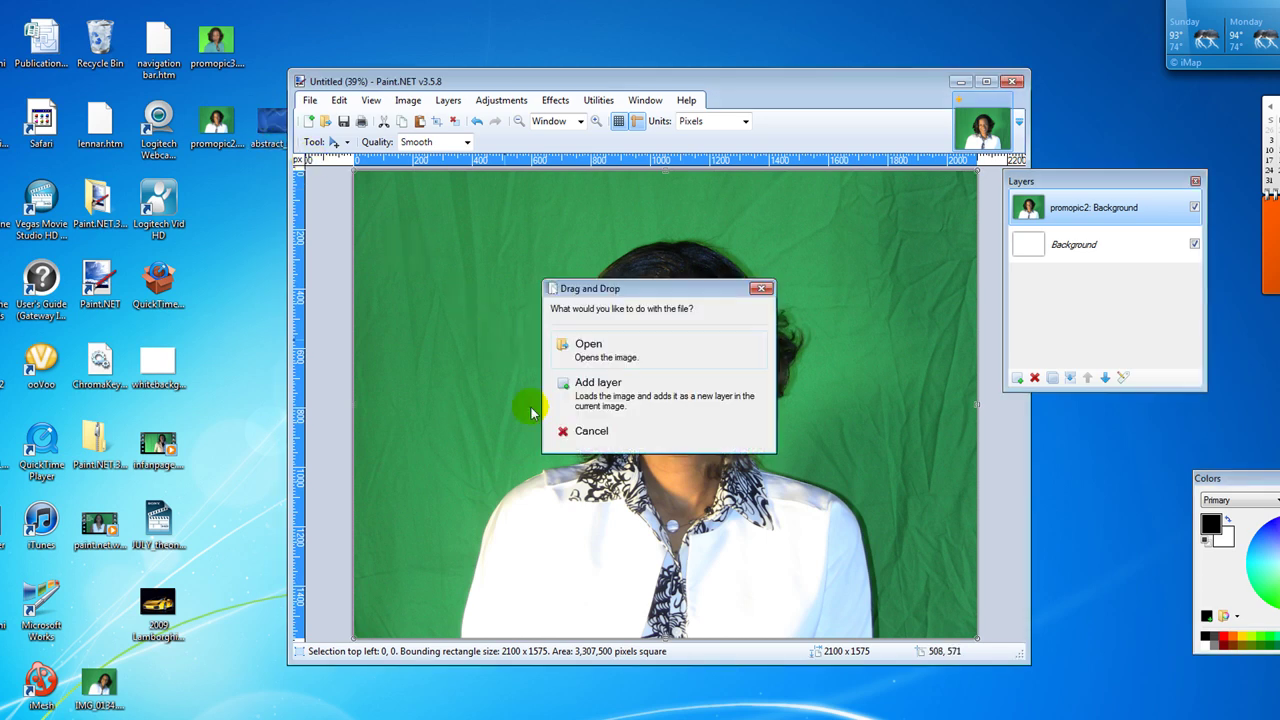
# Add abstract_waves as a layer, stretch it to fill the canvas, and move promopic2 above it
pyautogui.click(669, 394)
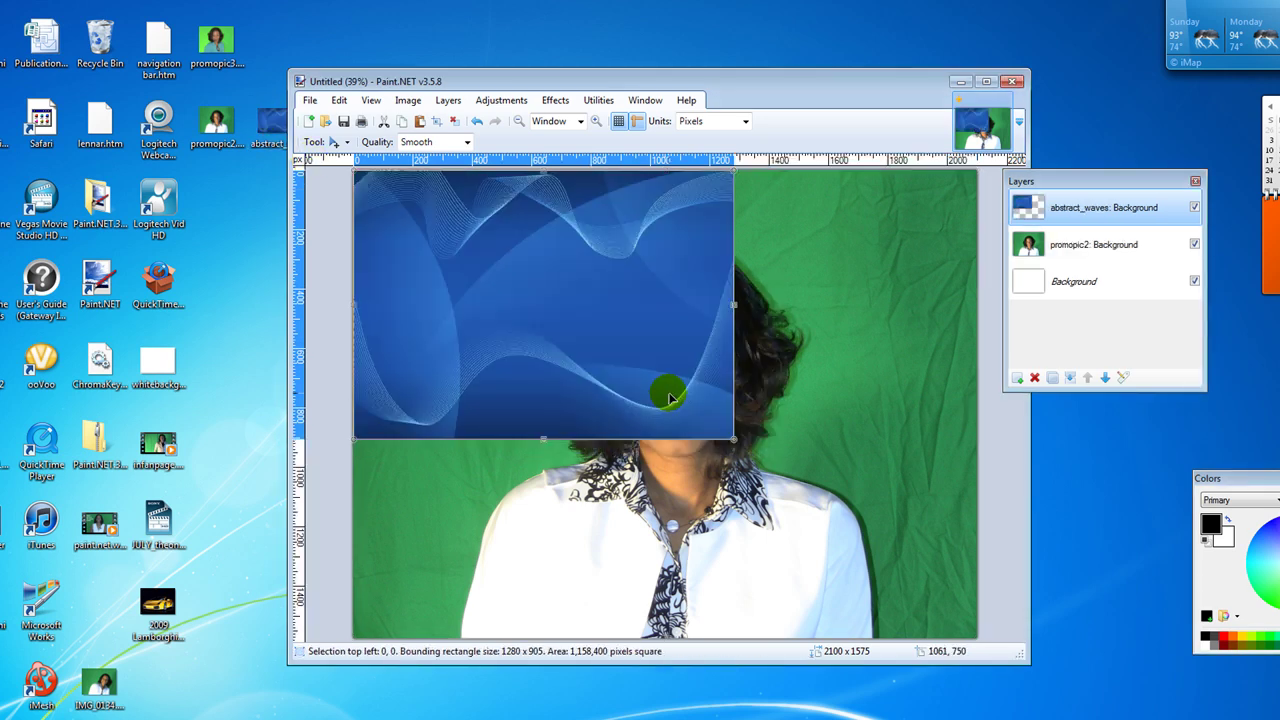
pyautogui.click(346, 143)
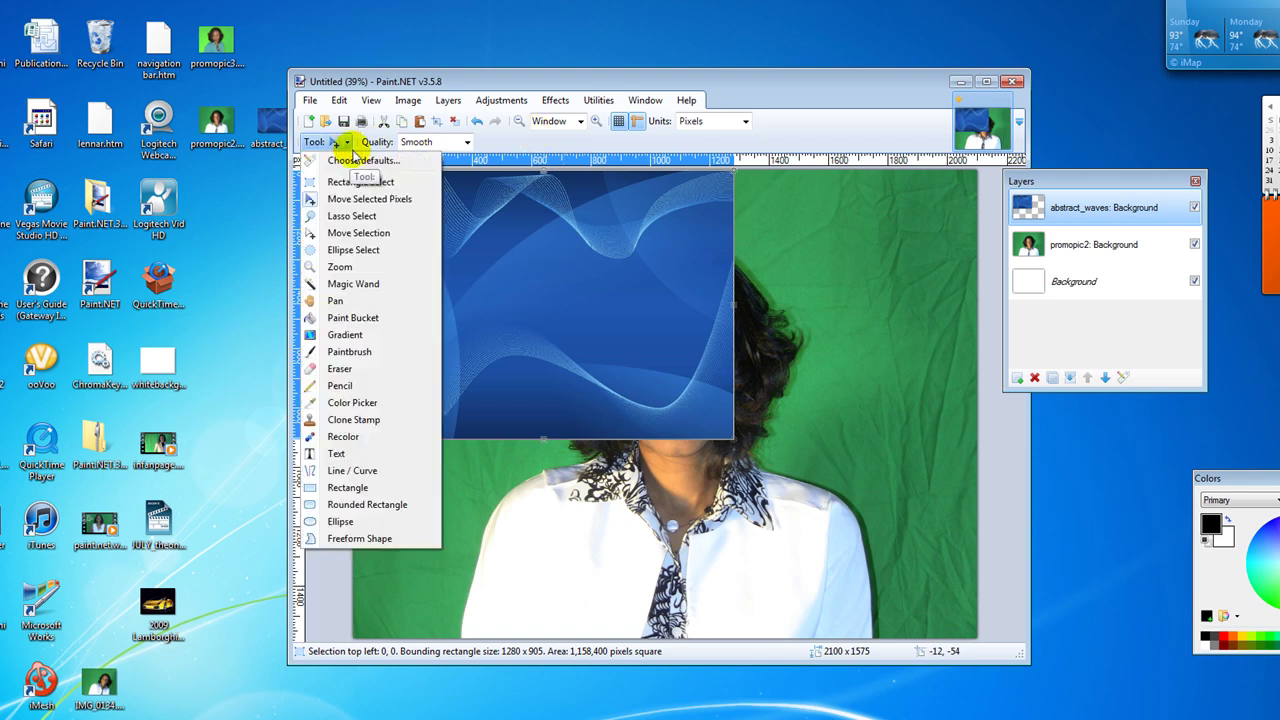
pyautogui.click(379, 203)
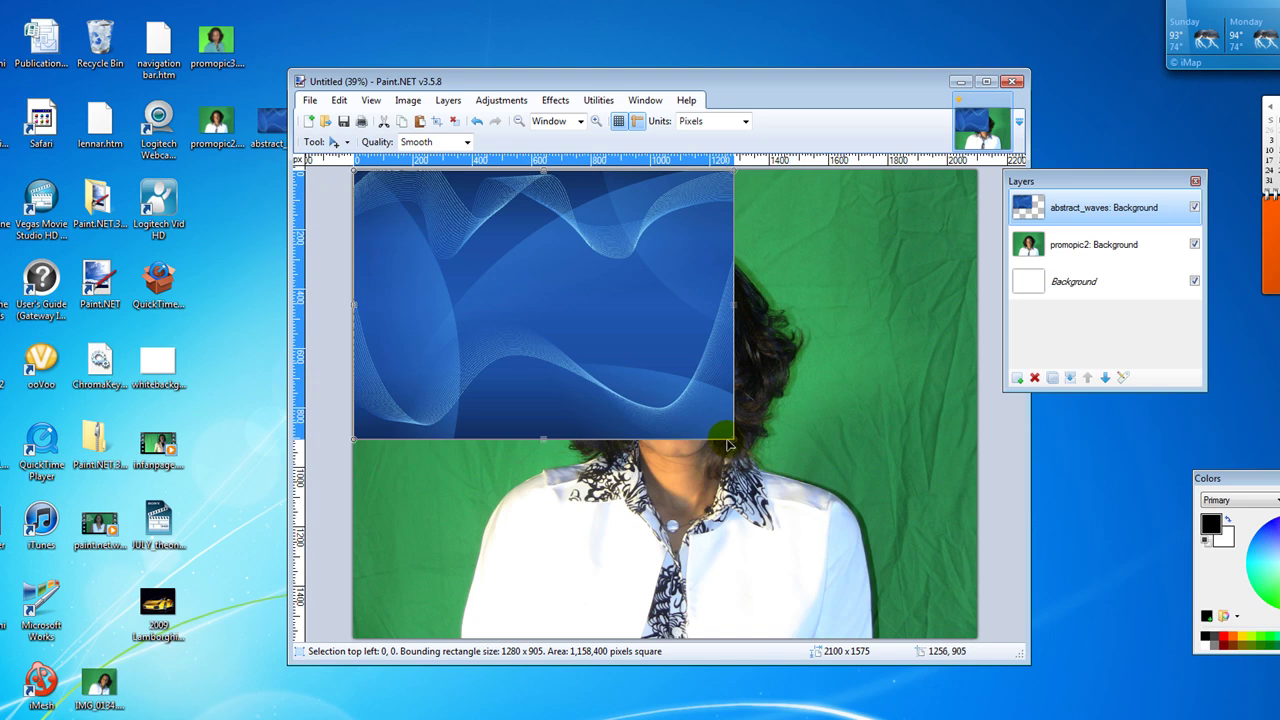
pyautogui.moveTo(733, 440); pyautogui.dragTo(977, 641)
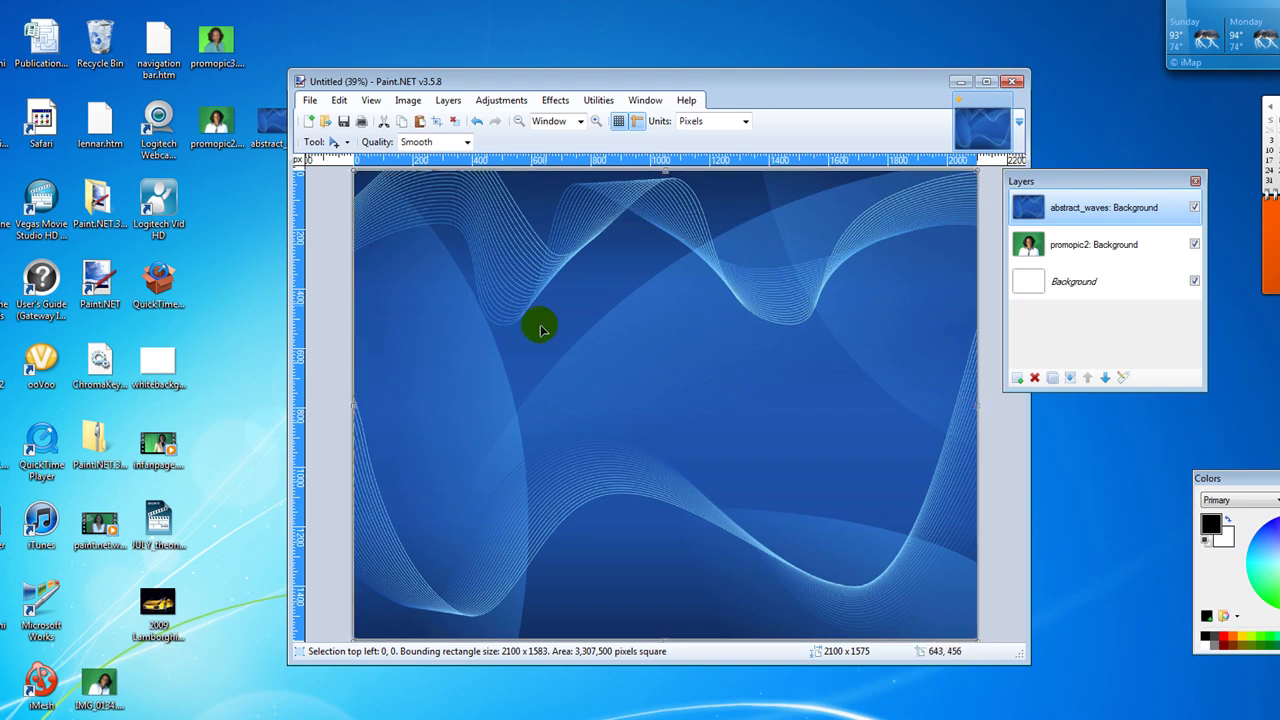
pyautogui.click(1100, 252)
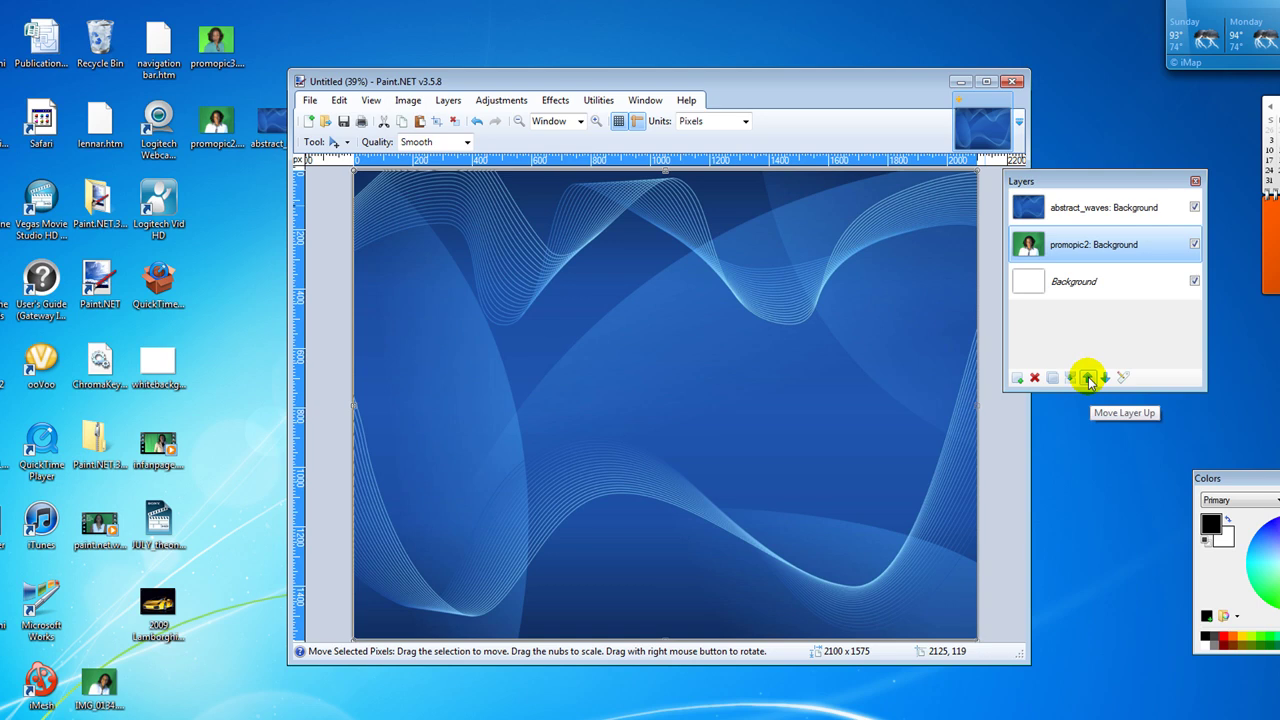
pyautogui.click(1088, 378)
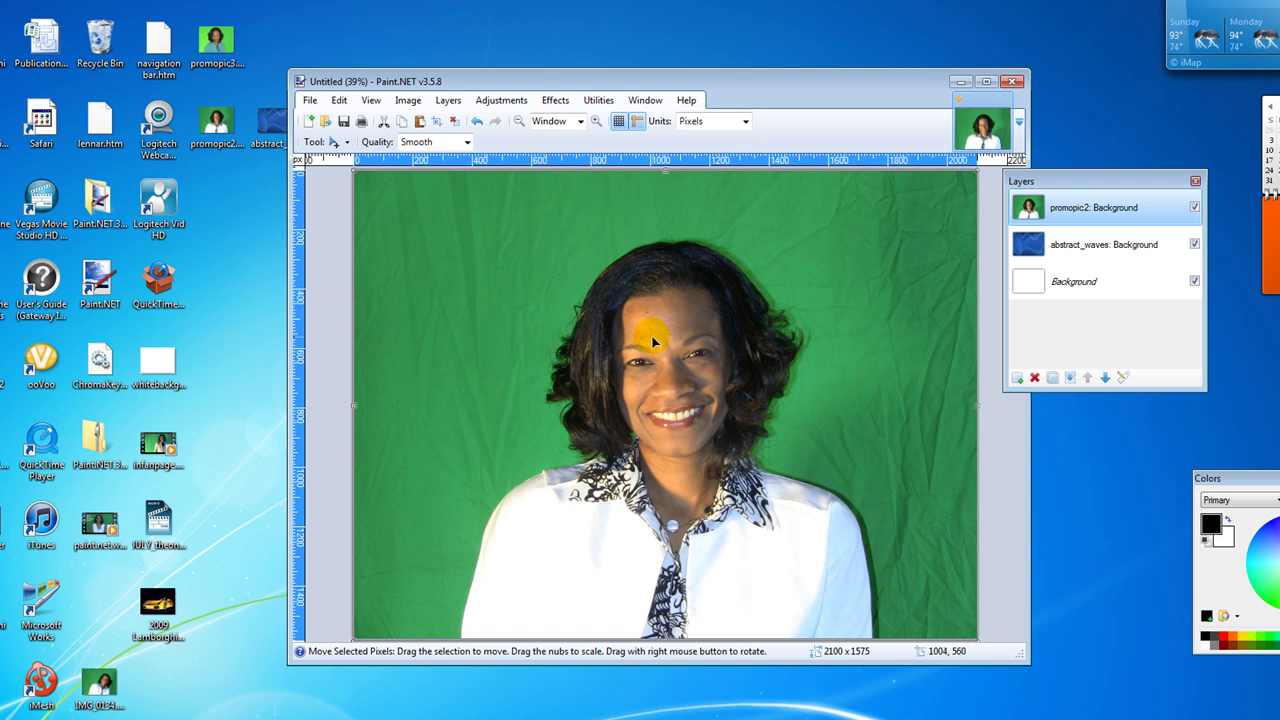
# Apply the Chroma Key effect to the promopic2 layer and move its dialog off the face
pyautogui.click(556, 101)
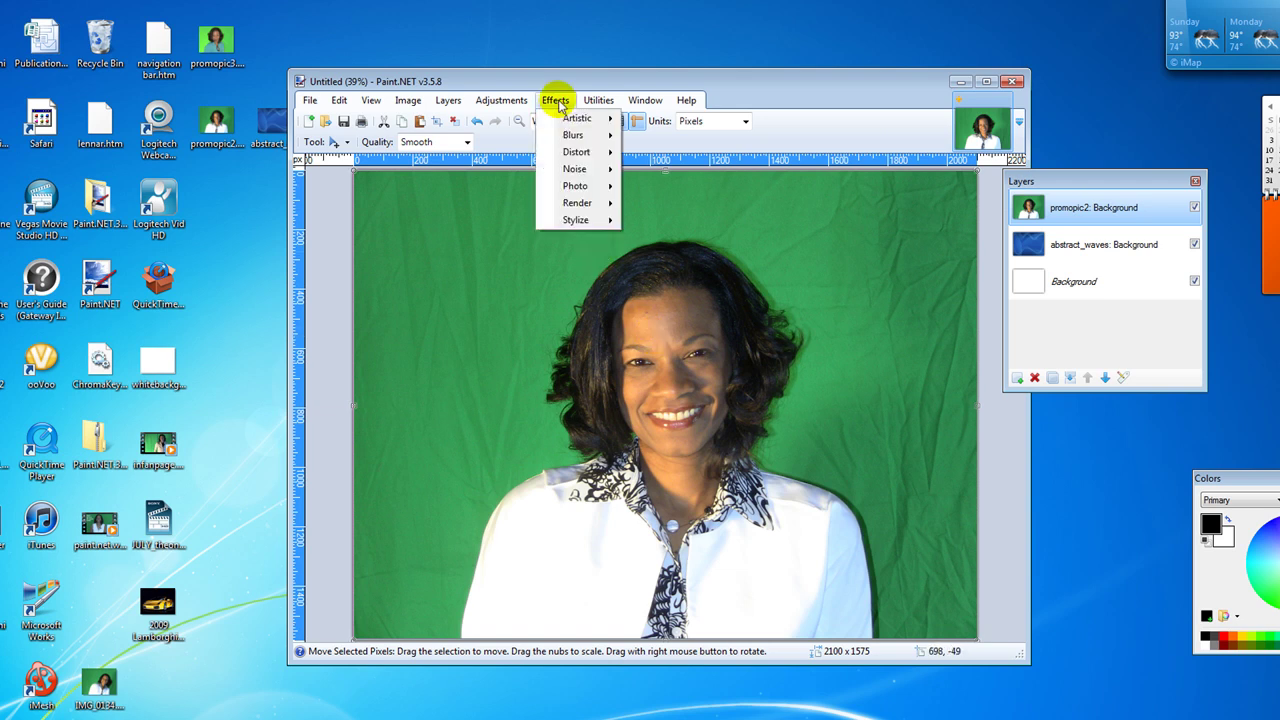
pyautogui.moveTo(576, 186)
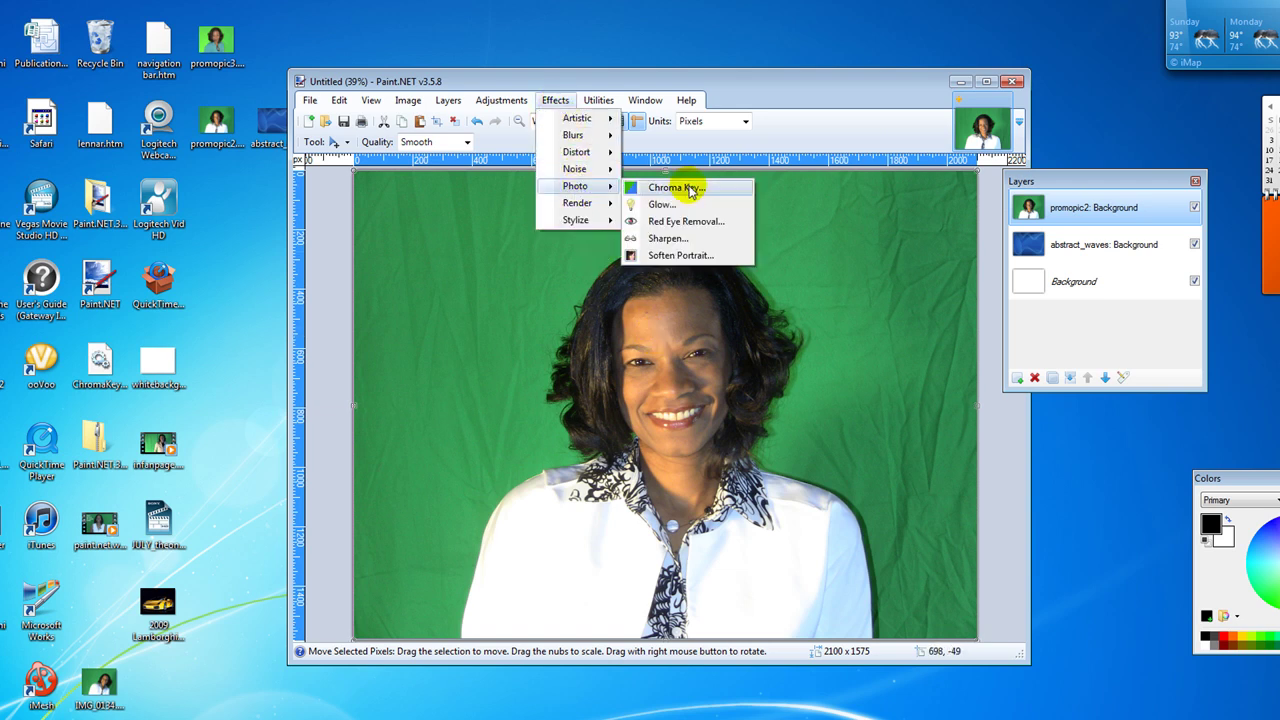
pyautogui.click(676, 188)
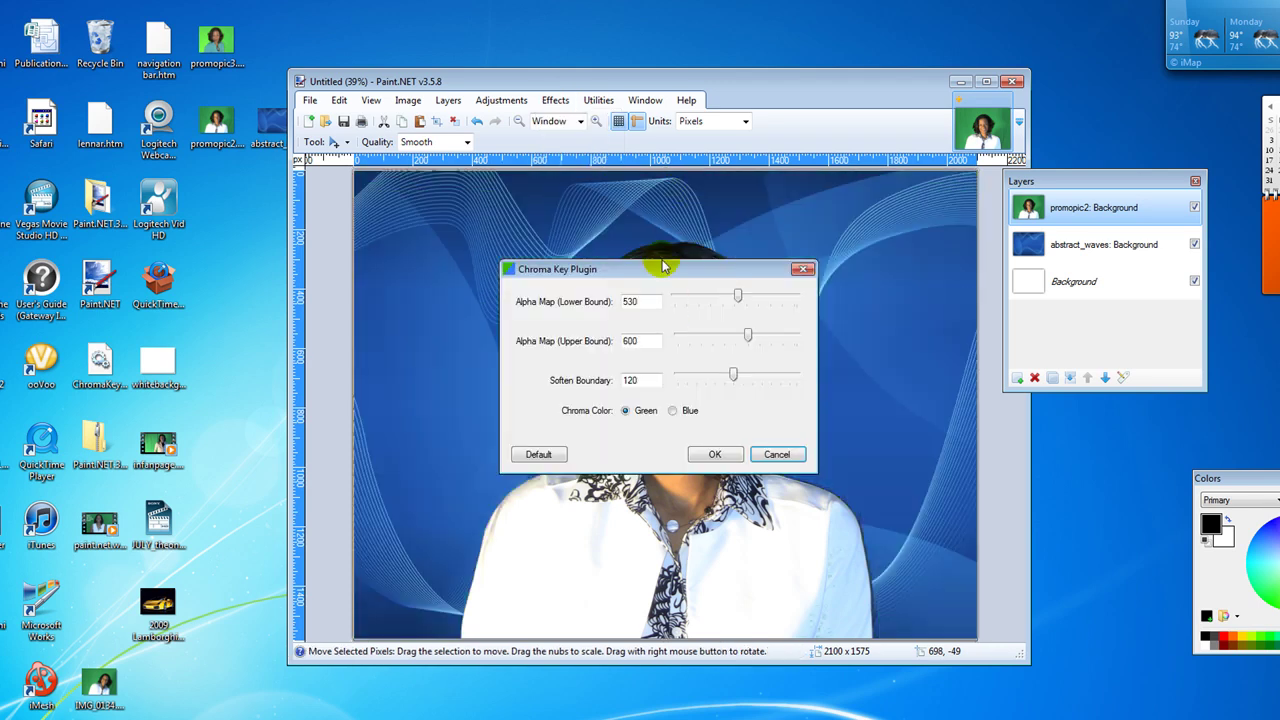
pyautogui.moveTo(662, 268); pyautogui.dragTo(170, 256)
pyautogui.moveTo(261, 264); pyautogui.dragTo(274, 262)
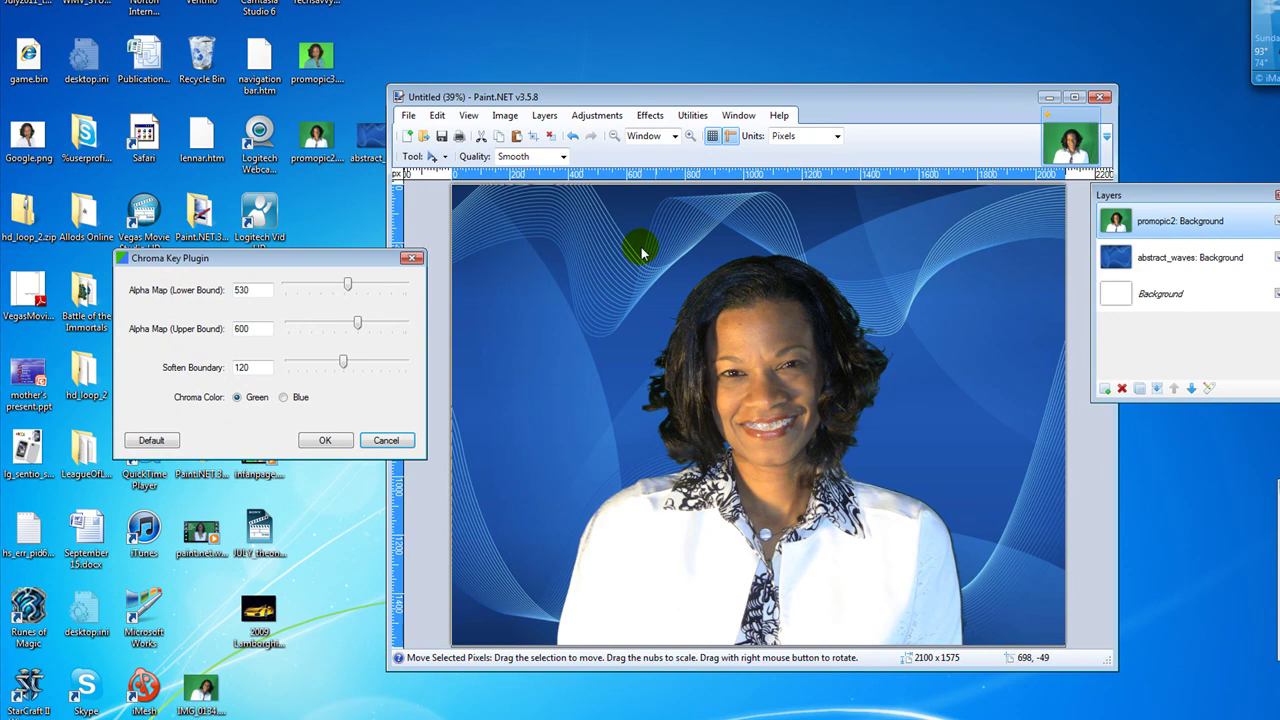
pyautogui.click(763, 435)
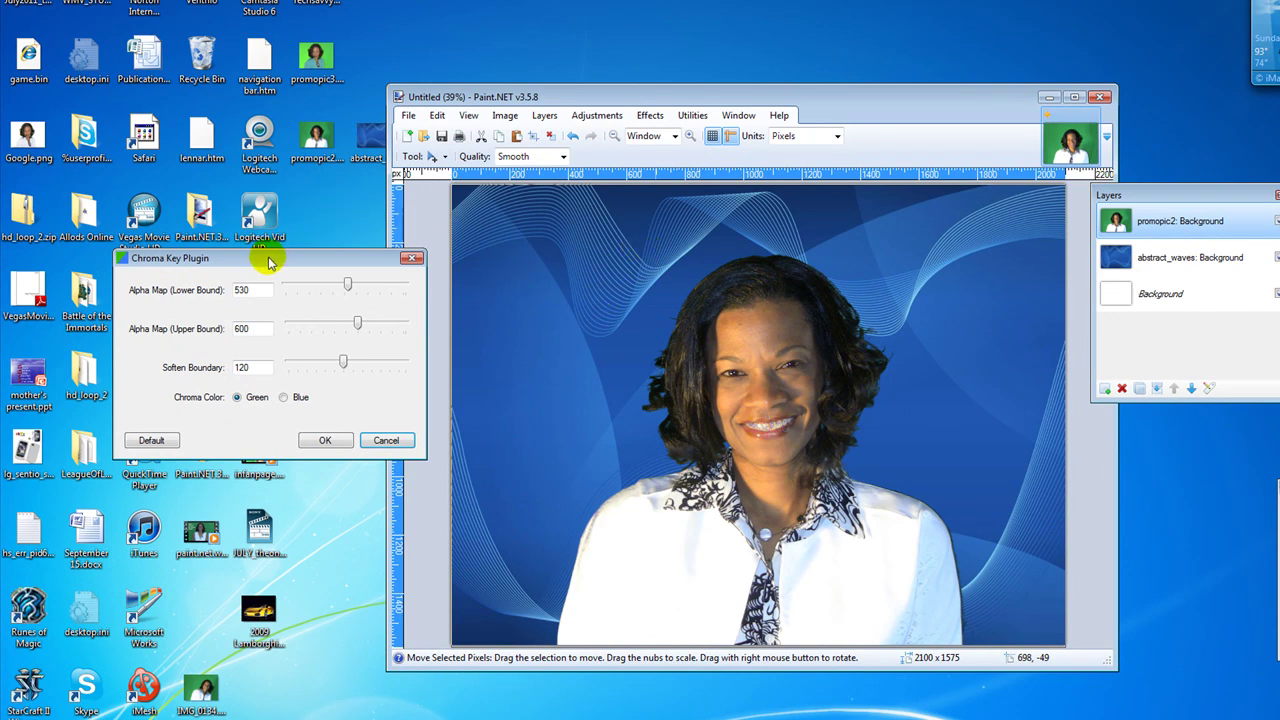
pyautogui.moveTo(272, 262); pyautogui.dragTo(405, 245)
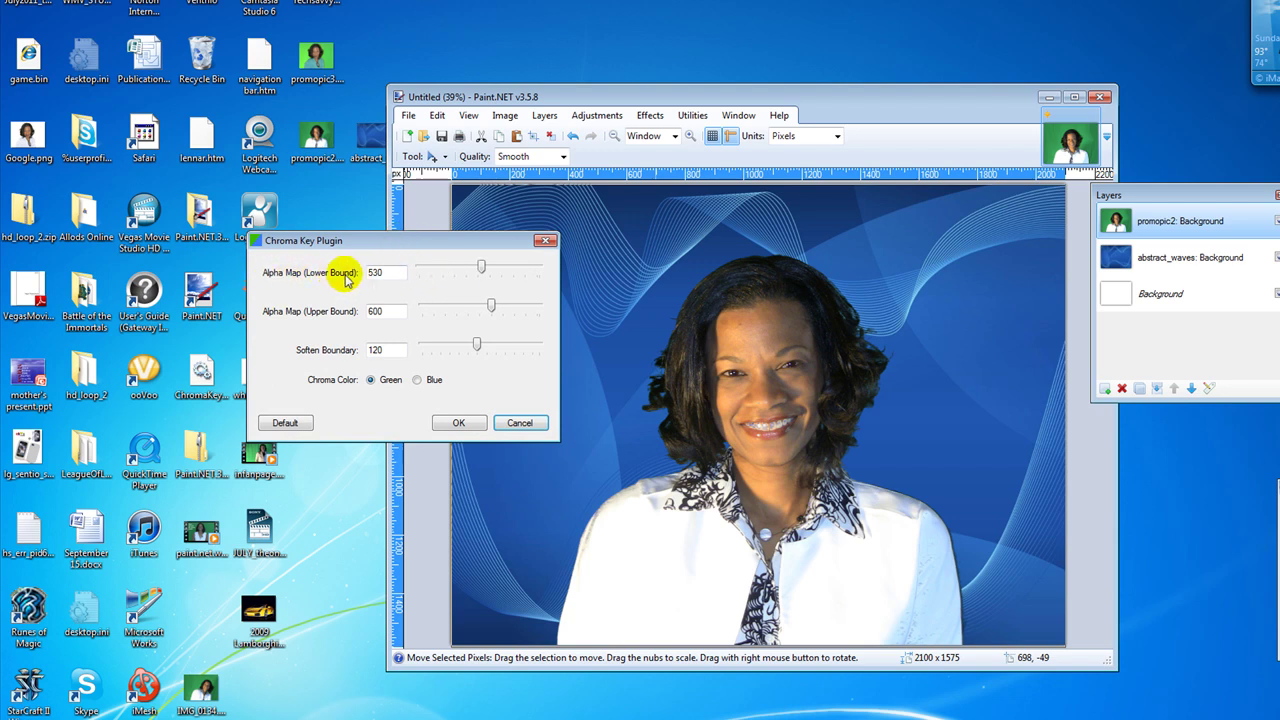
# Reset Chroma Key to defaults, set alpha lower bound to 568 with soften 120, and apply
pyautogui.click(483, 269)
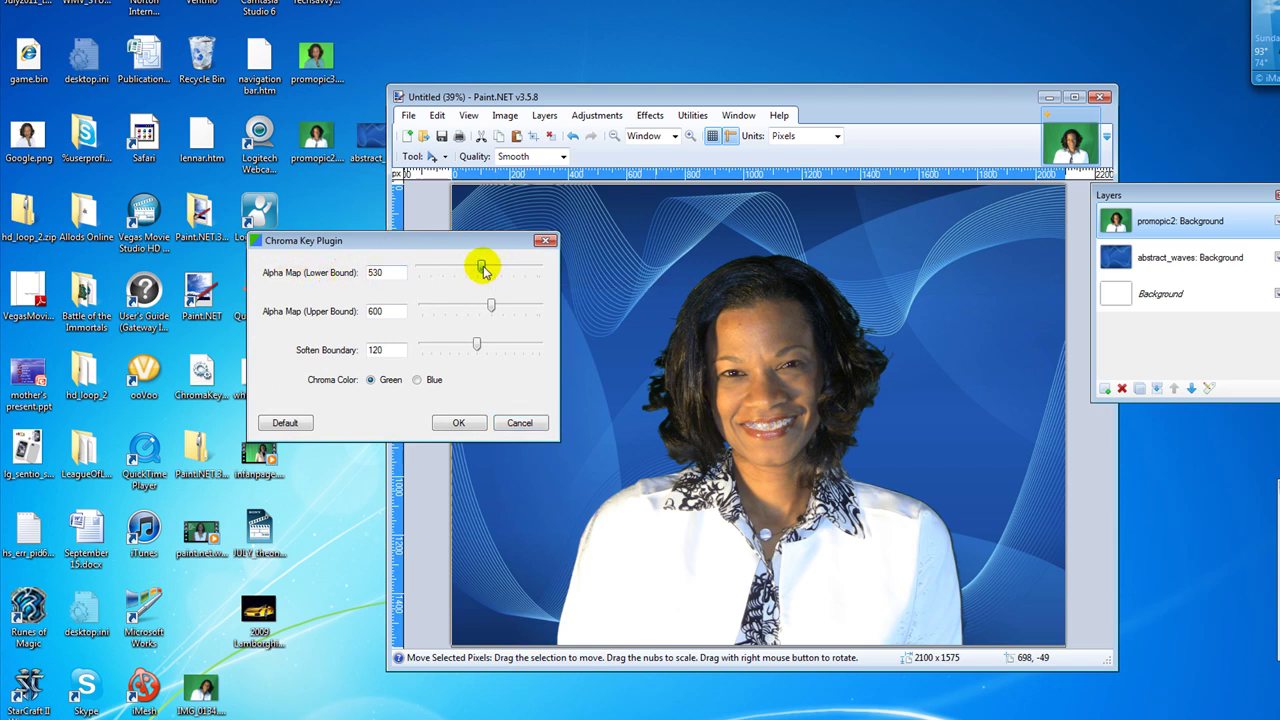
pyautogui.press('Left')
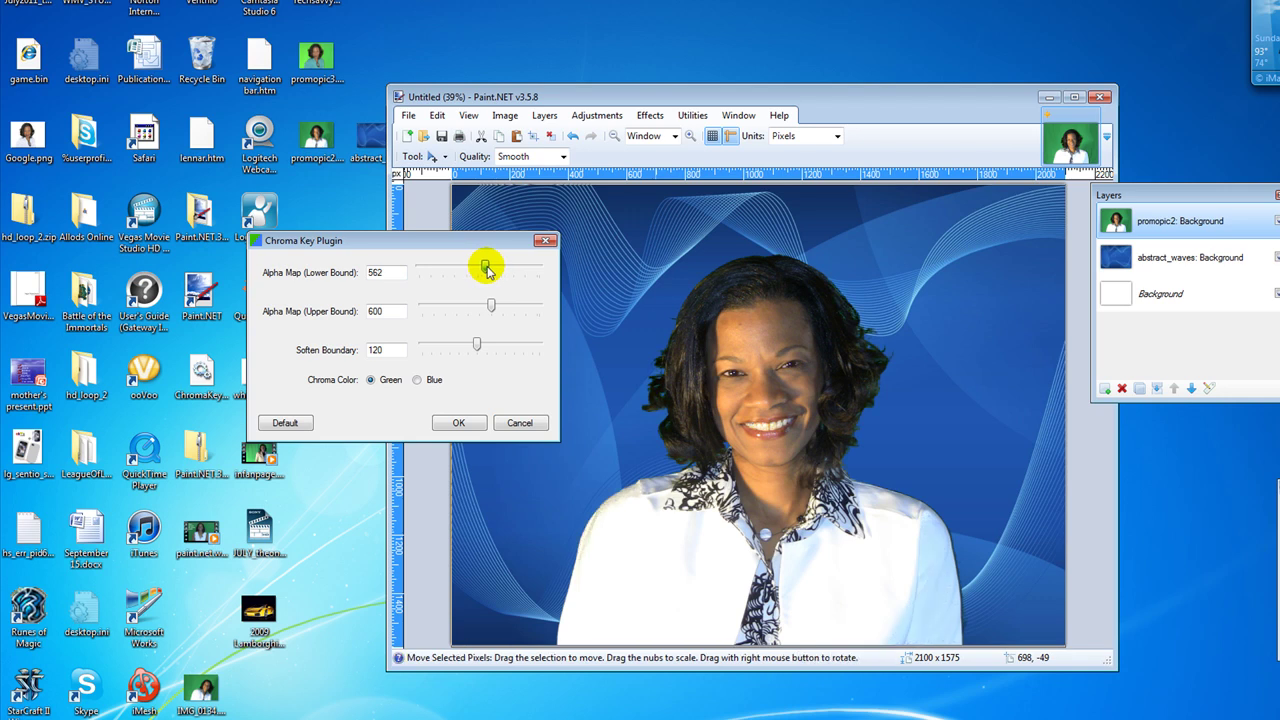
pyautogui.click(477, 345)
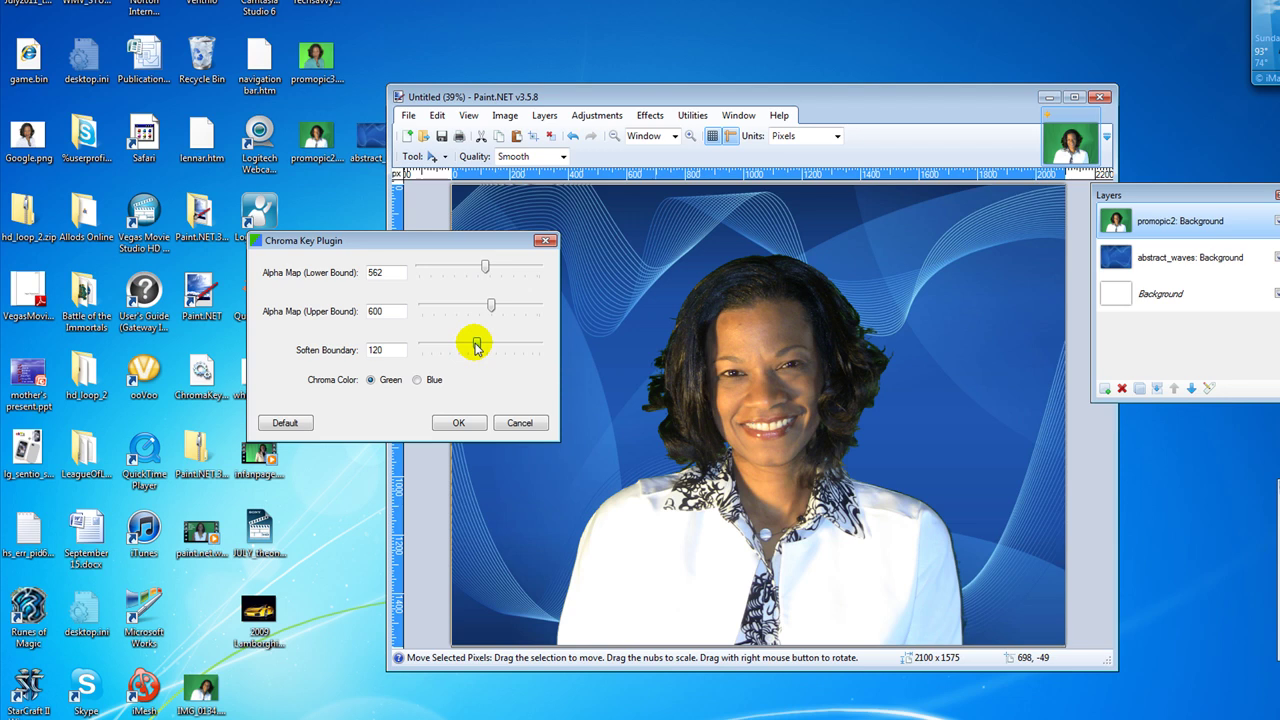
pyautogui.press('Right')
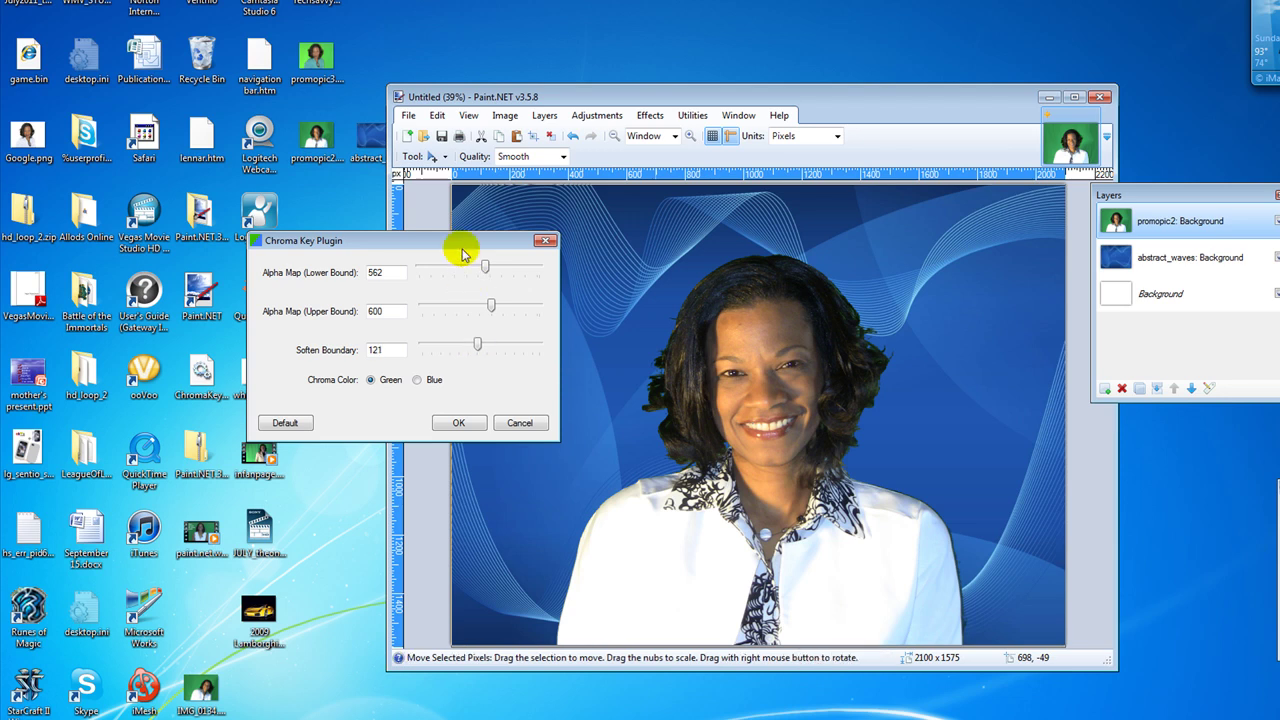
pyautogui.moveTo(462, 250); pyautogui.dragTo(435, 253)
pyautogui.moveTo(533, 273)
pyautogui.mouseDown()
pyautogui.moveTo(486, 278)
pyautogui.moveTo(560, 277)
pyautogui.moveTo(504, 281)
pyautogui.moveTo(517, 283)
pyautogui.mouseUp()
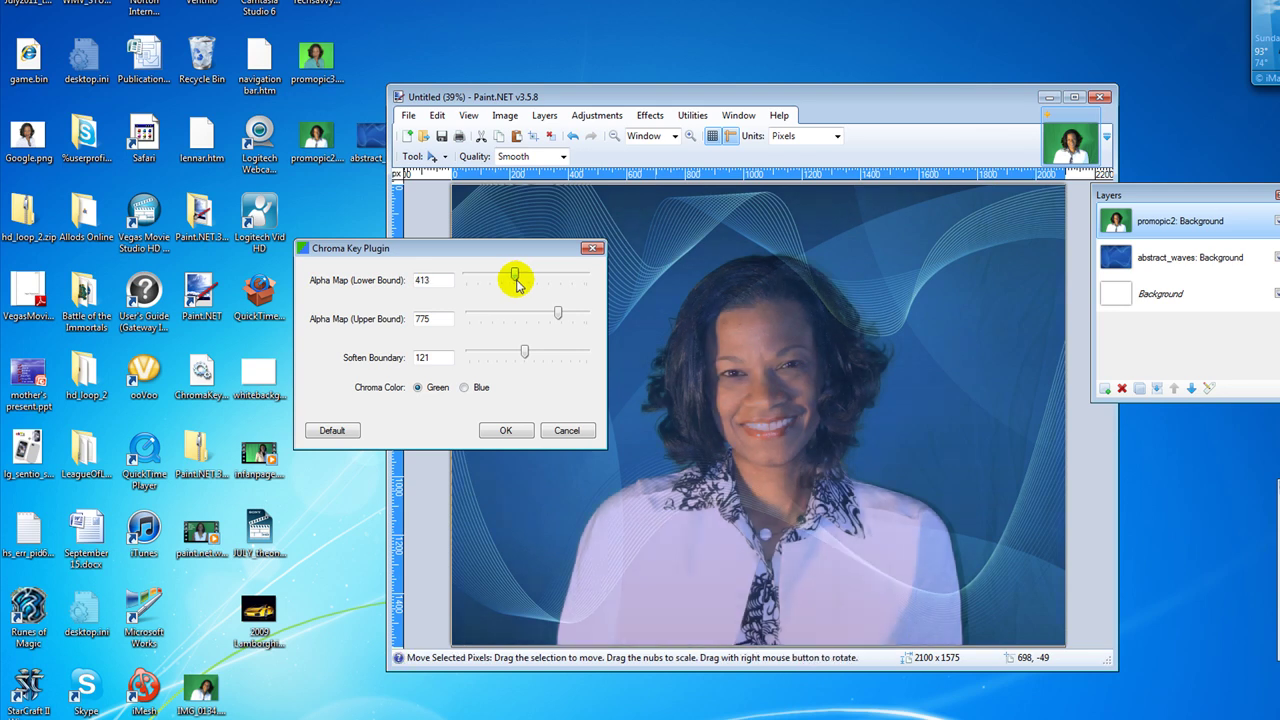
pyautogui.click(333, 431)
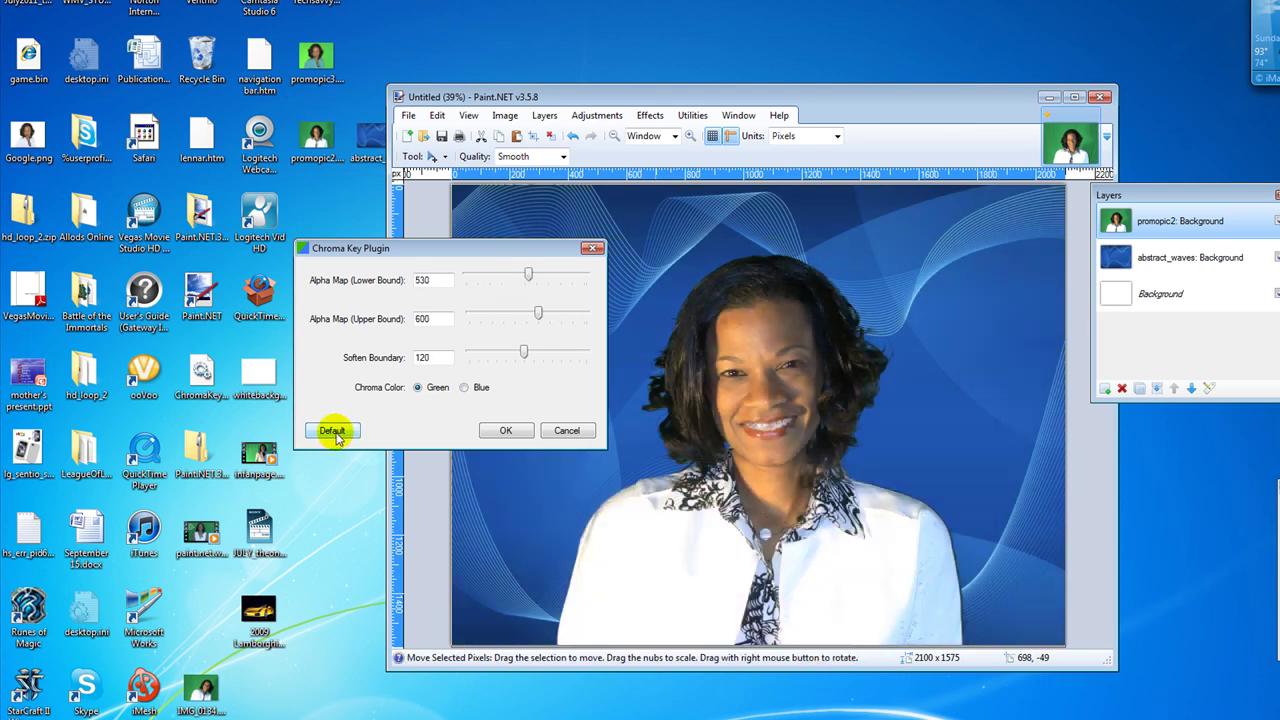
pyautogui.moveTo(530, 278); pyautogui.dragTo(532, 272)
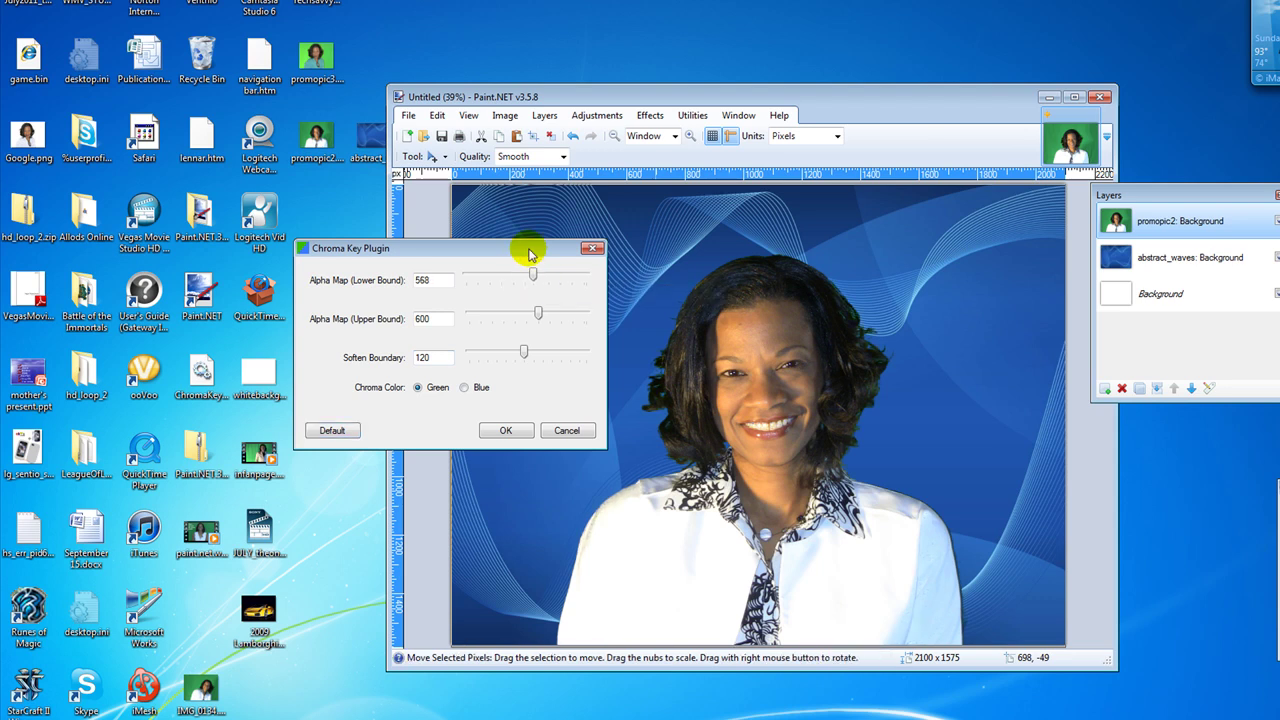
pyautogui.click(506, 431)
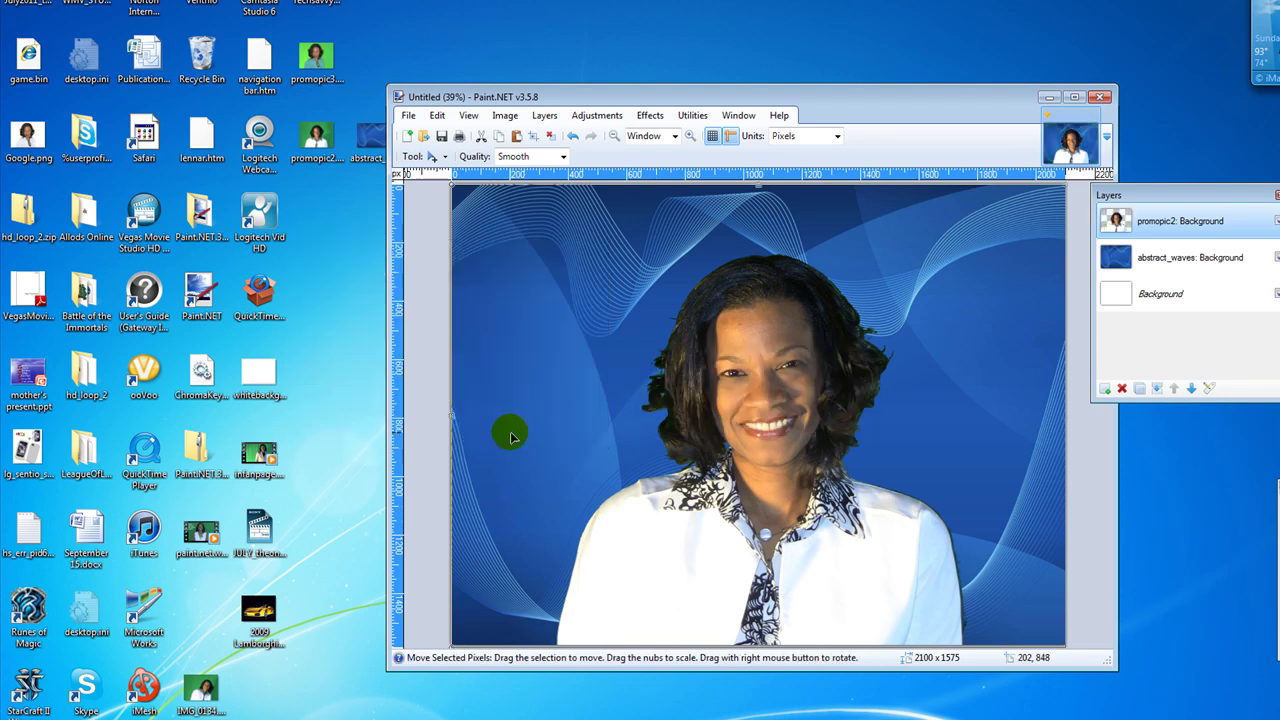
# Save the image to the Desktop as coolmom.jpg at JPEG quality 95, flattening the layers
pyautogui.click(411, 115)
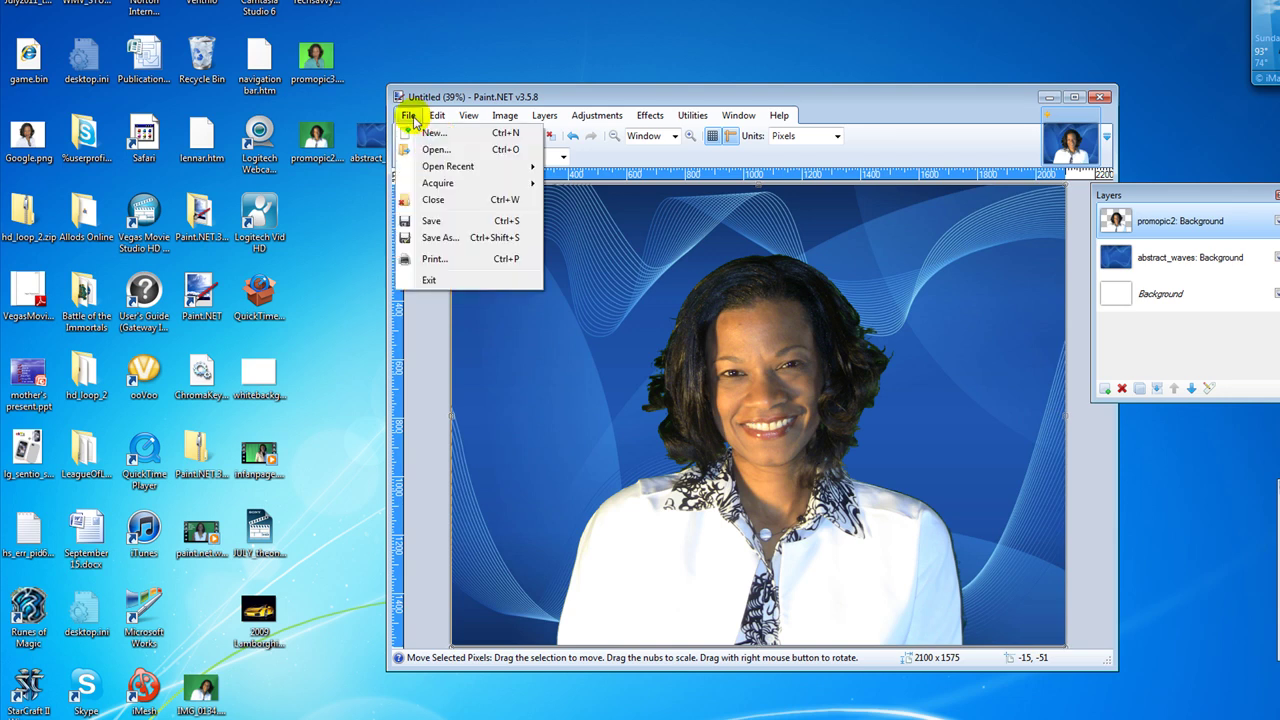
pyautogui.click(458, 241)
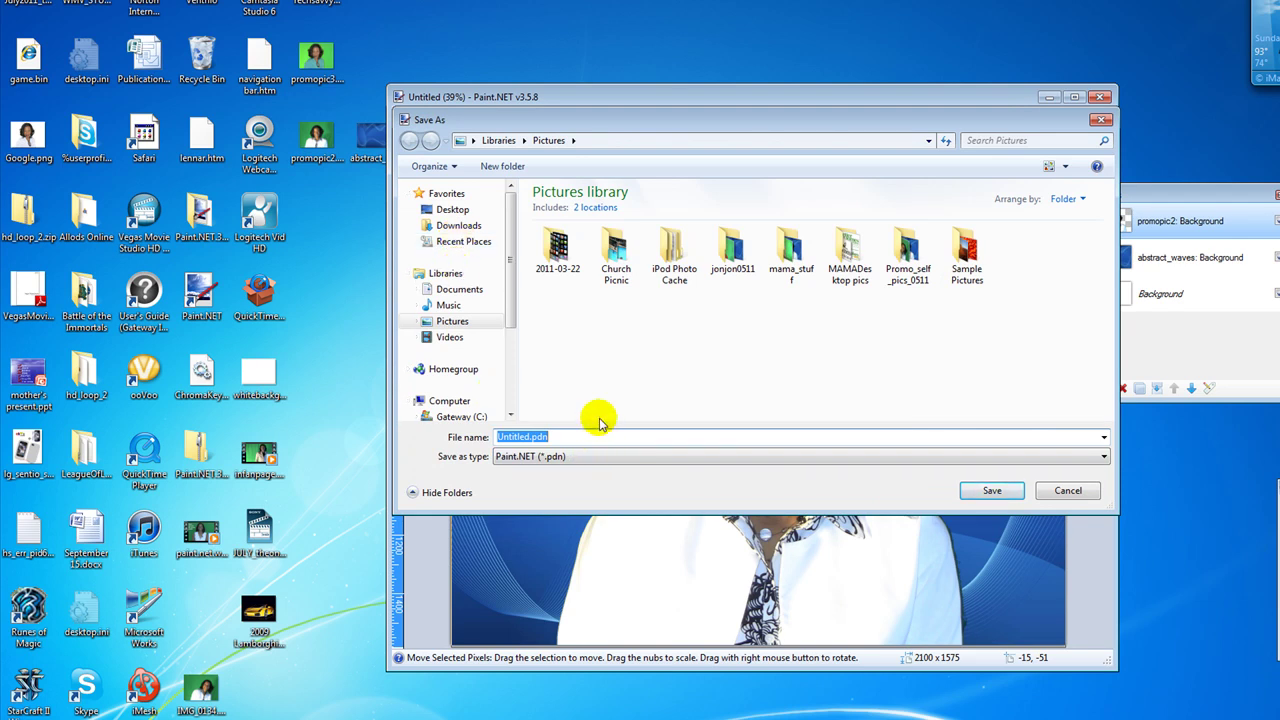
pyautogui.write('coolmom')
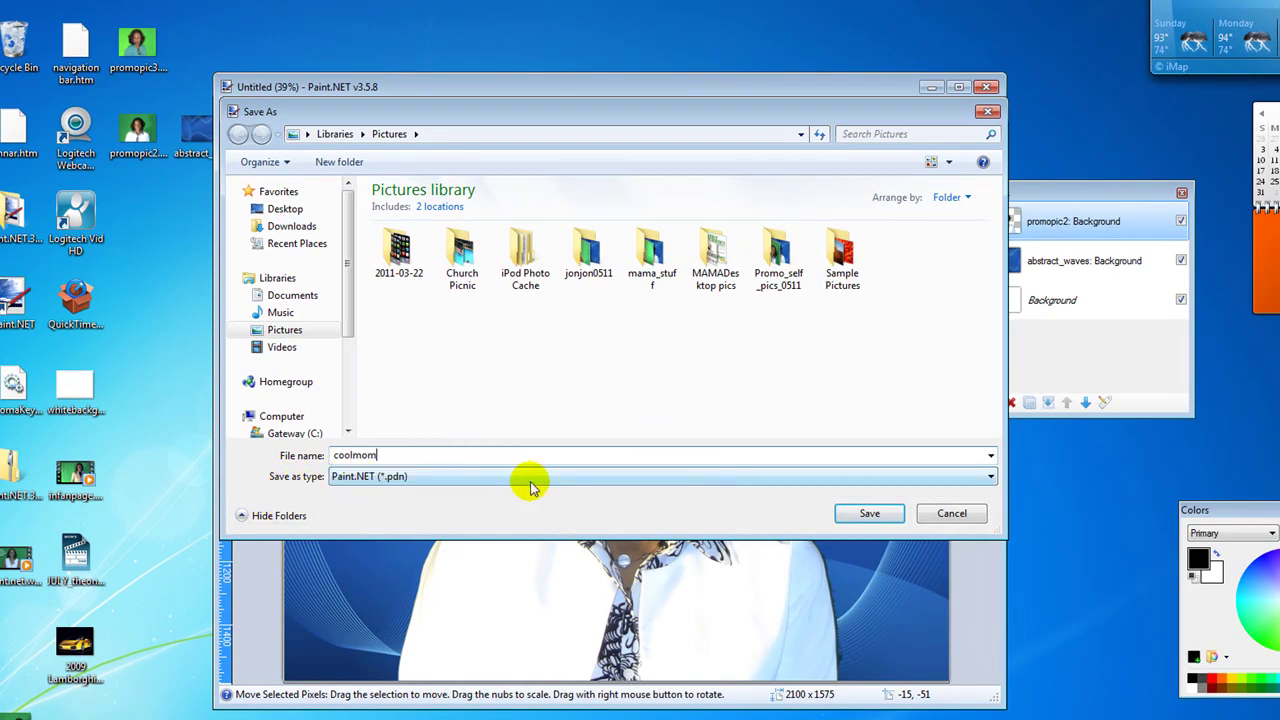
pyautogui.click(988, 478)
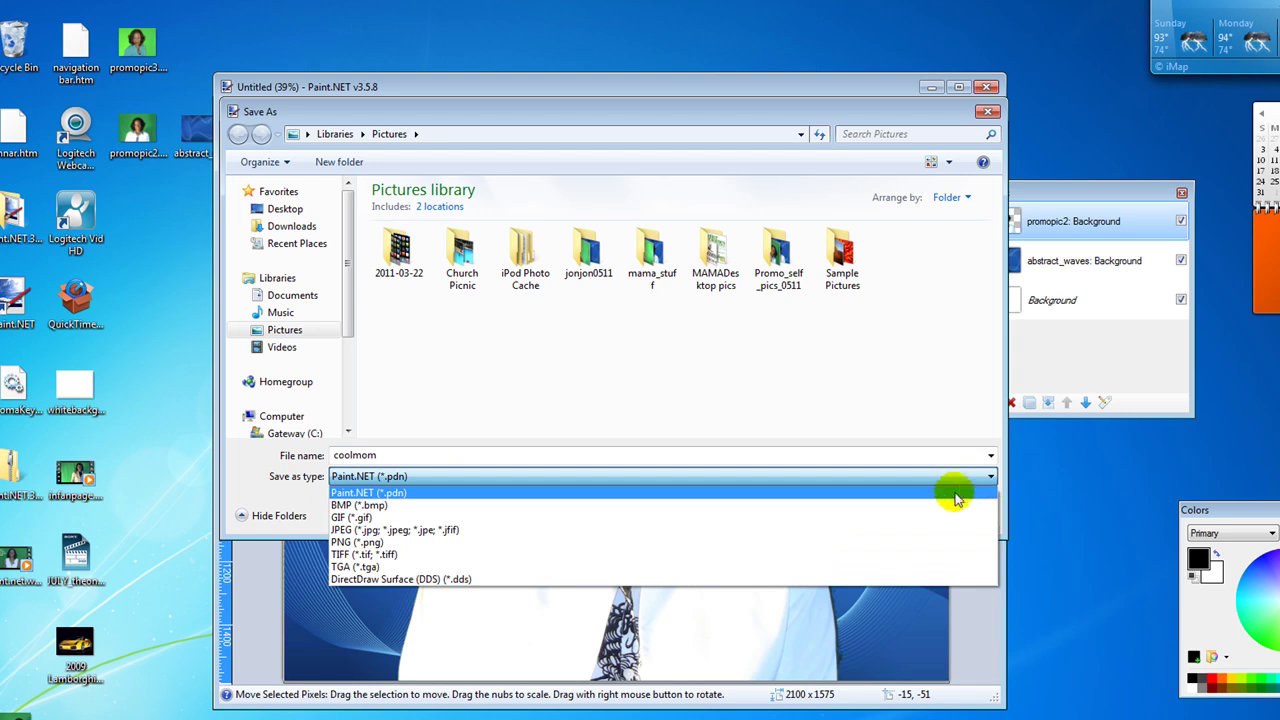
pyautogui.click(948, 530)
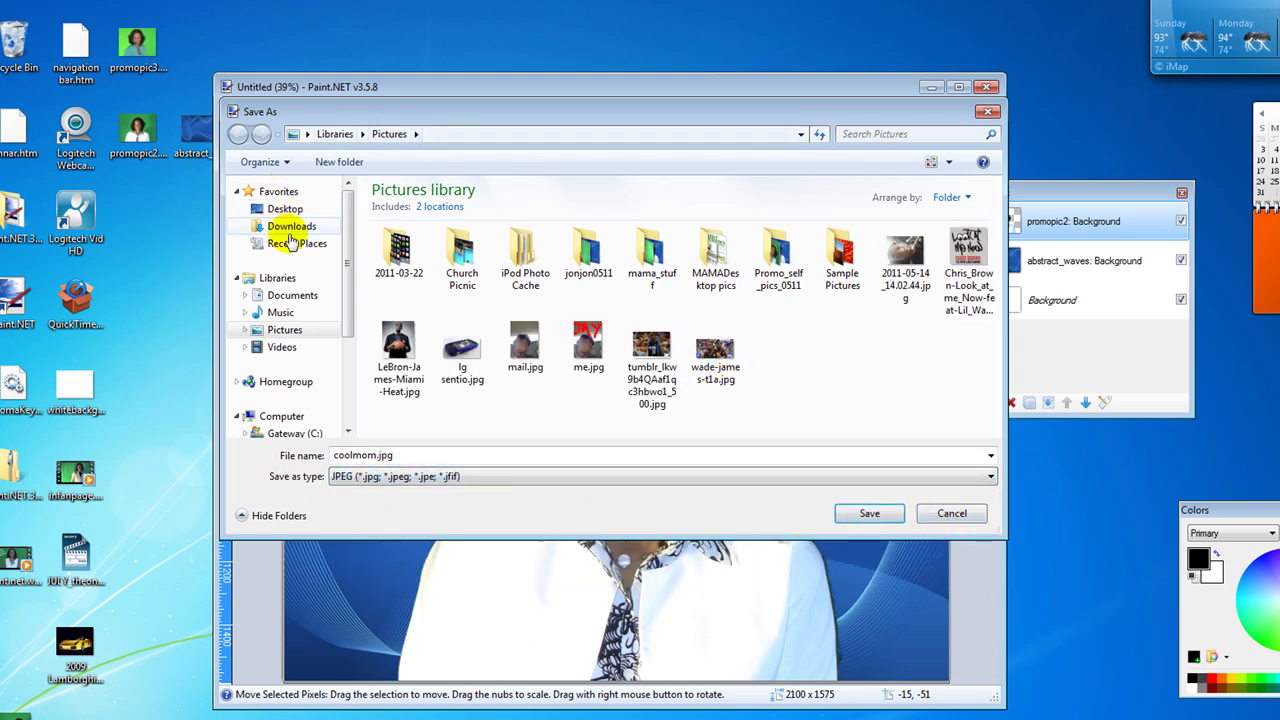
pyautogui.click(285, 208)
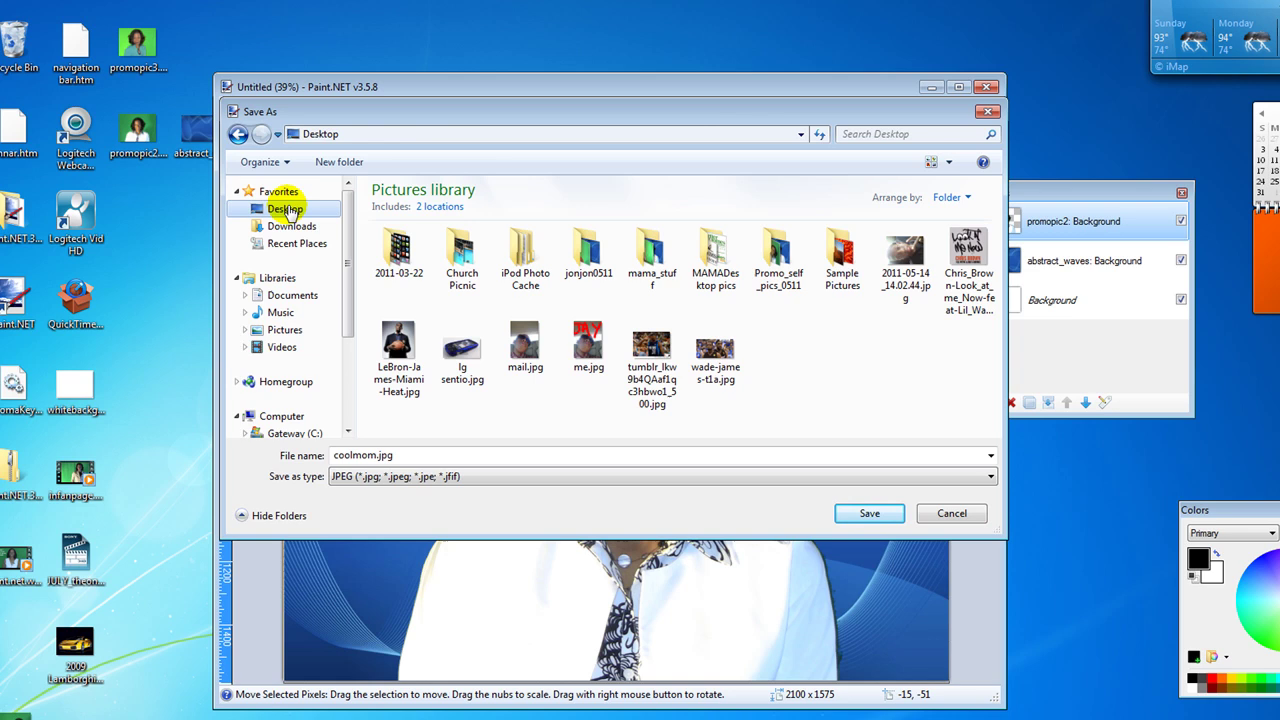
pyautogui.click(870, 515)
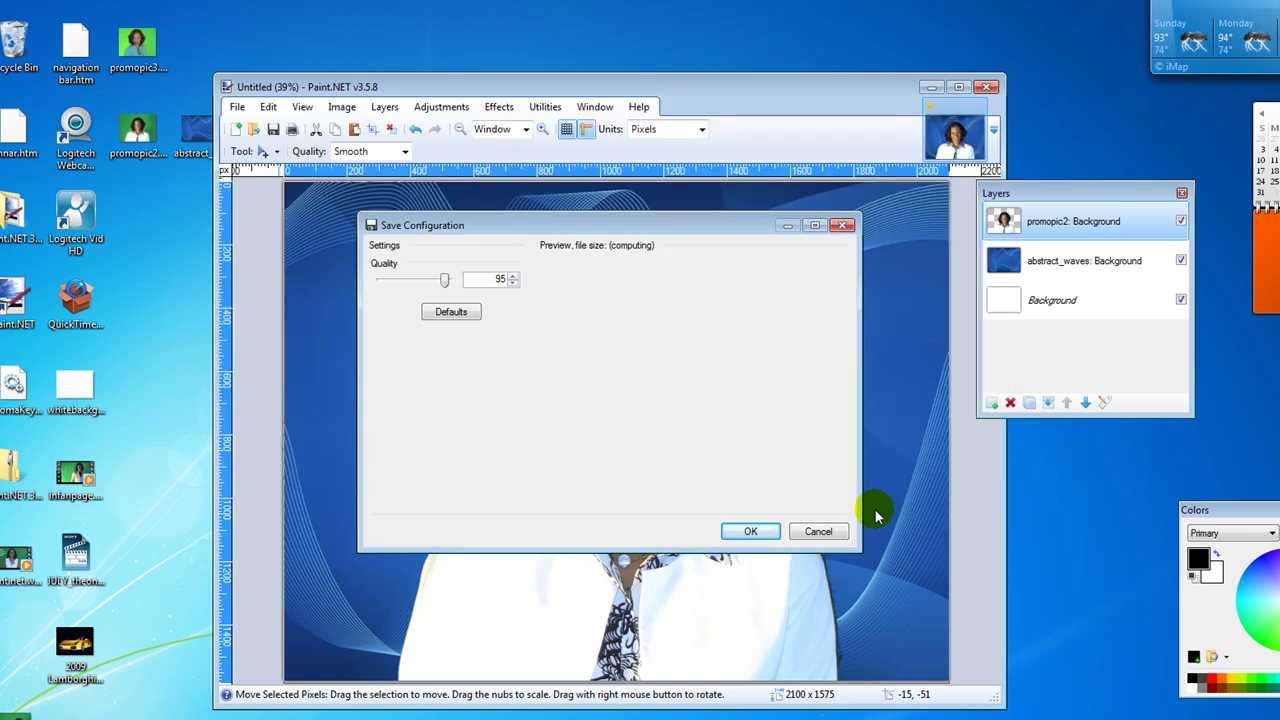
pyautogui.click(749, 533)
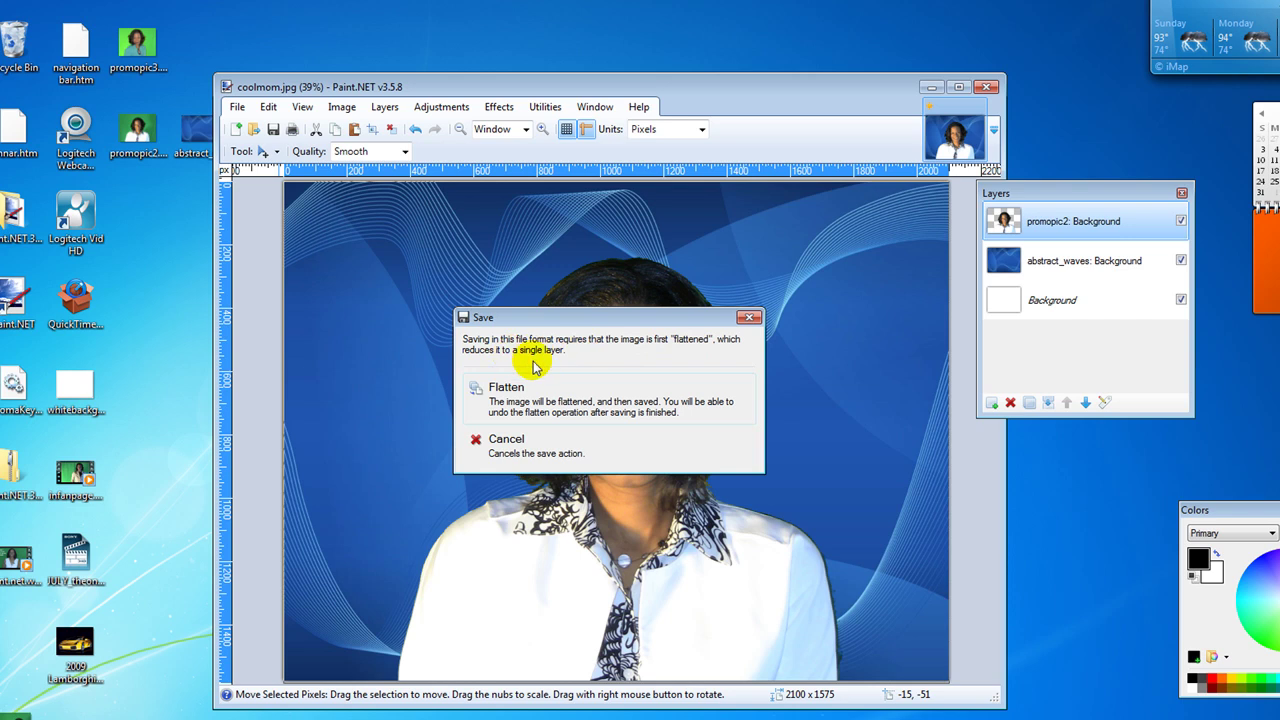
pyautogui.click(561, 399)
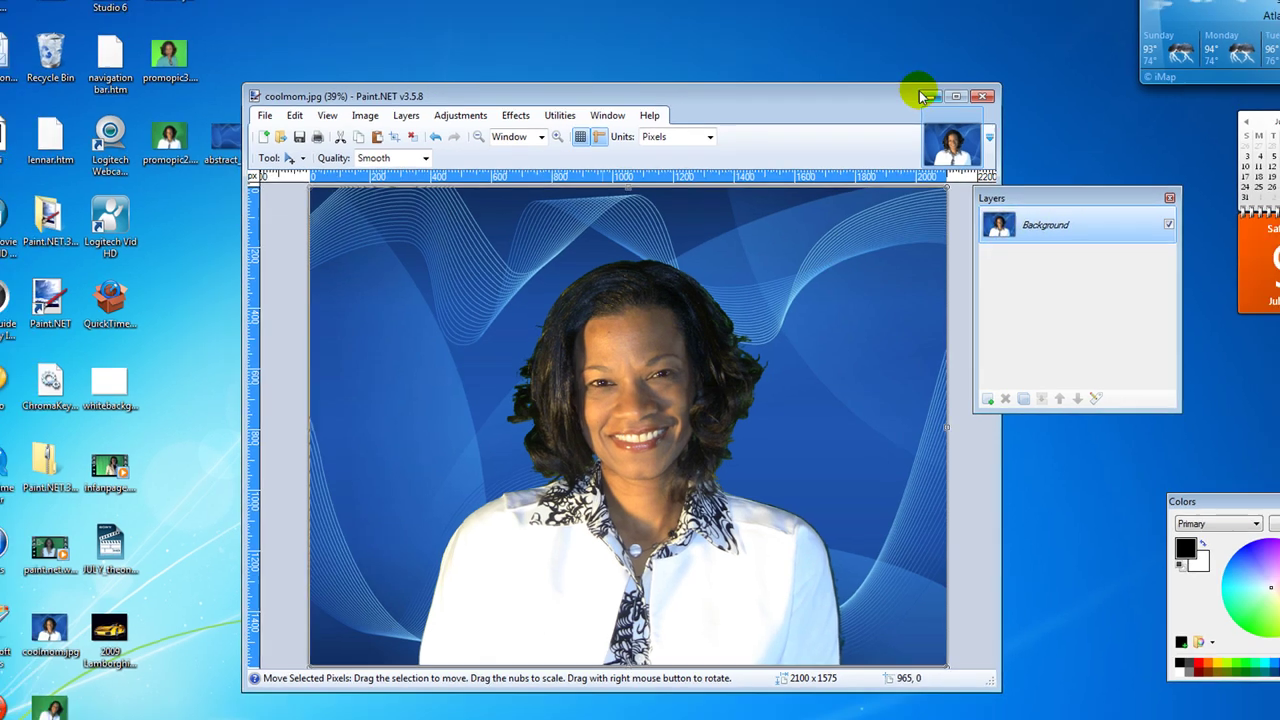
# Minimize Paint.NET and open coolmom.jpg from the desktop in Windows Photo Viewer
pyautogui.click(929, 87)
pyautogui.click(918, 125)
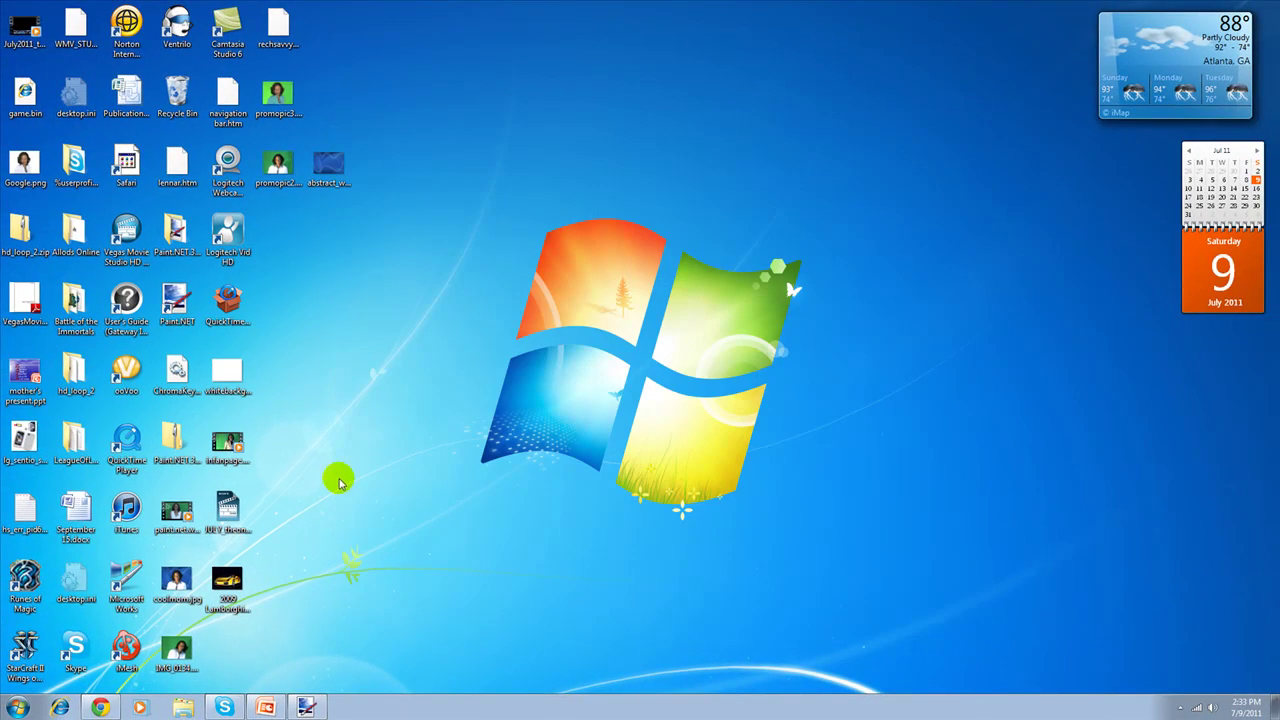
pyautogui.doubleClick(160, 588)
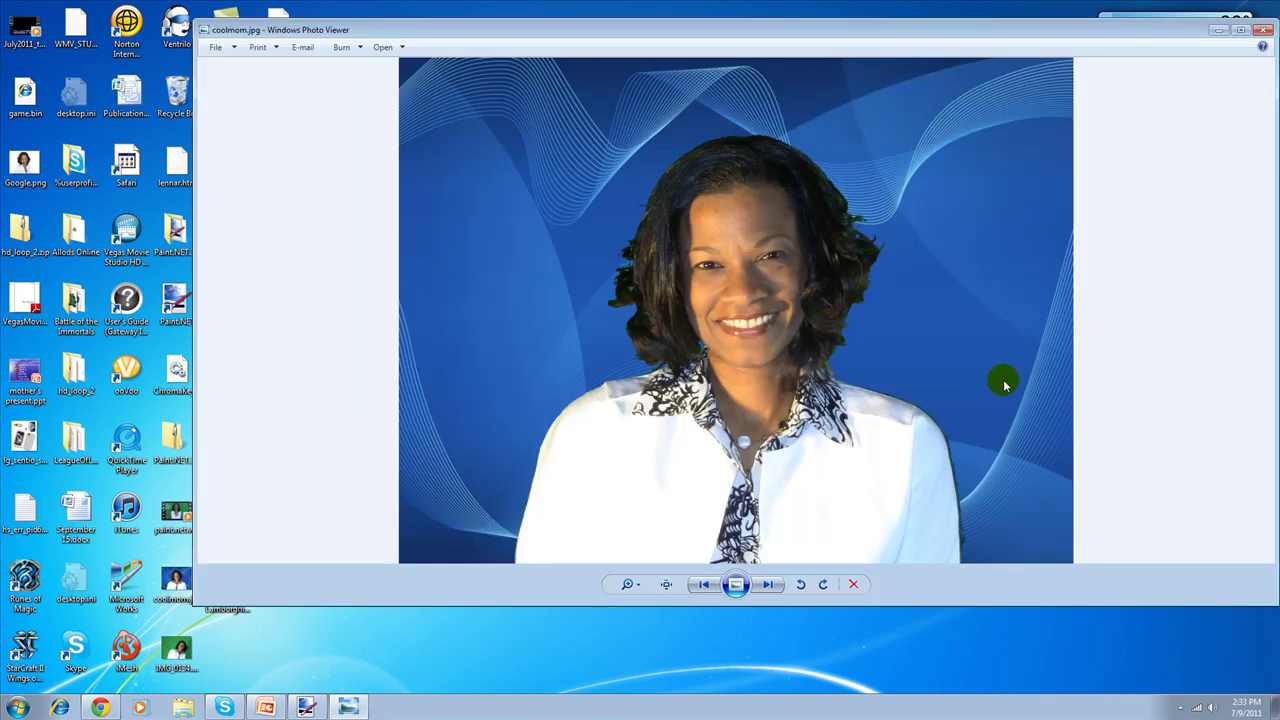